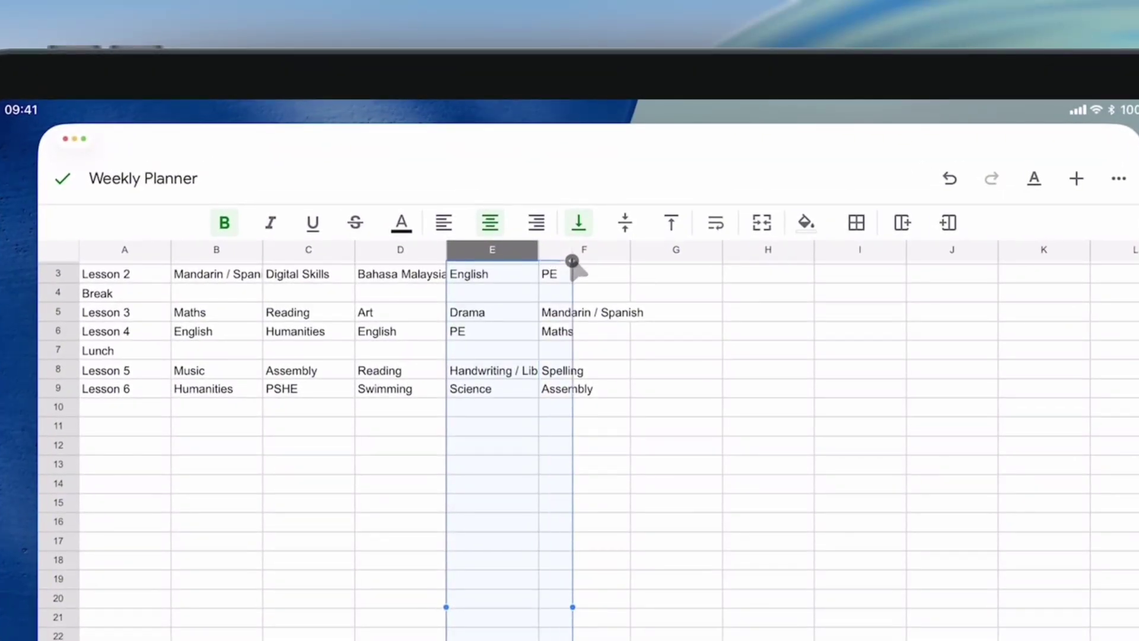
Widen column E, then select Friday's Mandarin / Spanish cell F5 to show its formatting toolbar.
drag(572, 261, 572, 261)
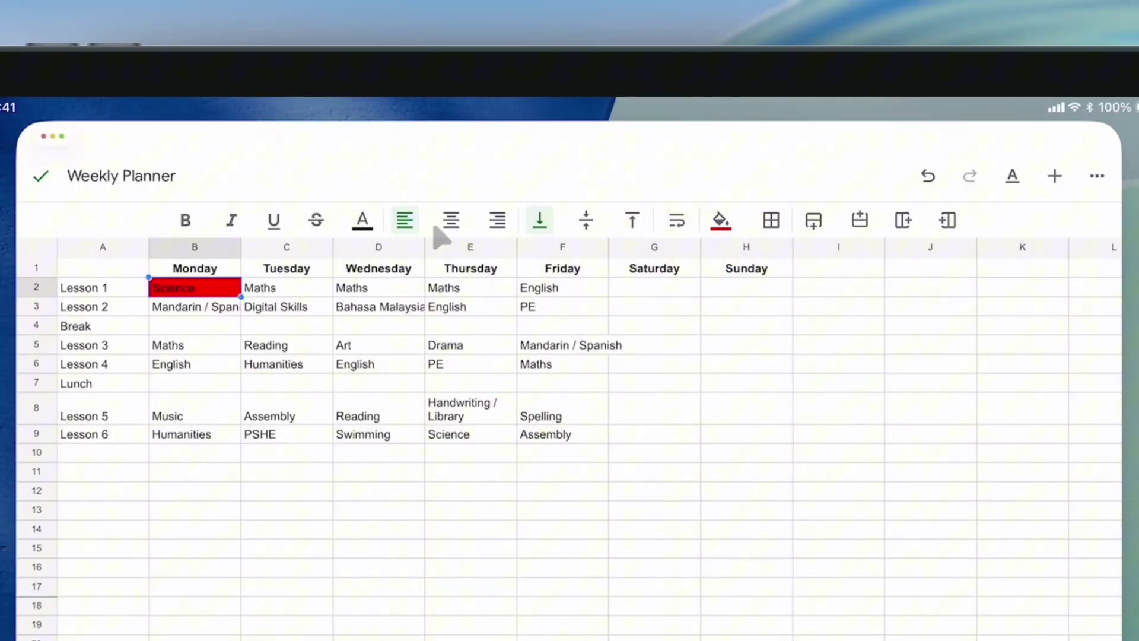
click(416, 221)
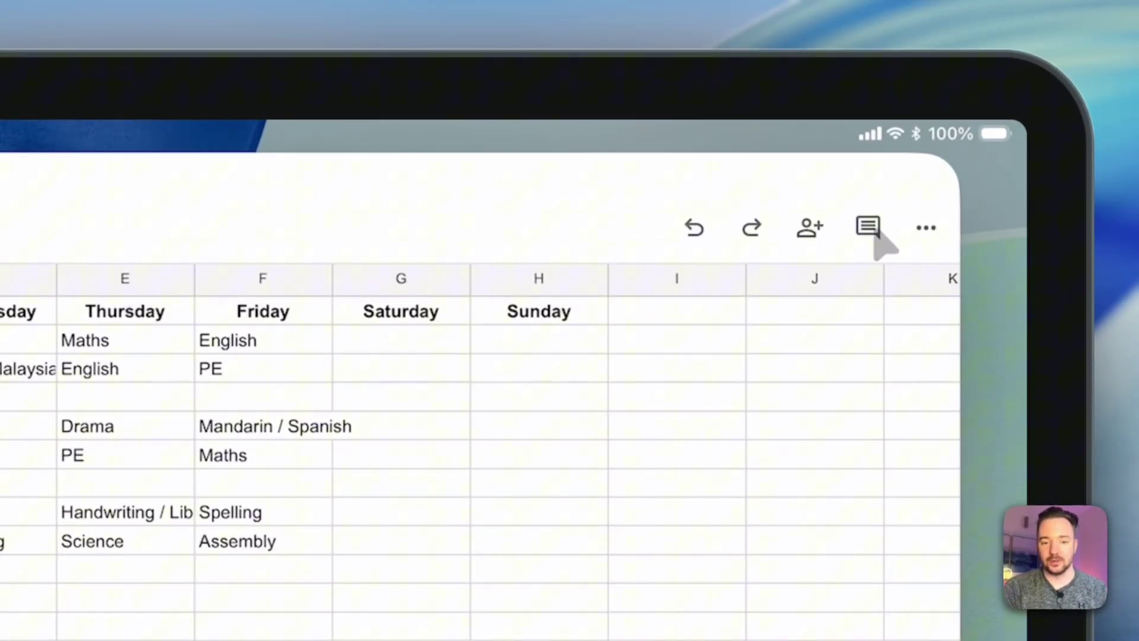
click(923, 232)
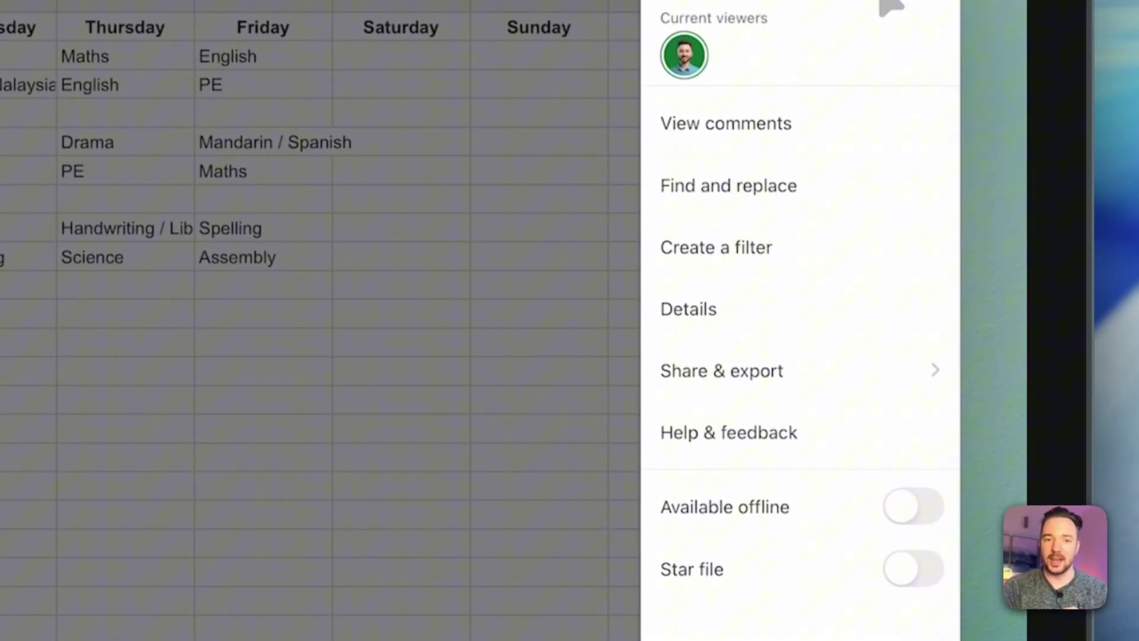
click(605, 188)
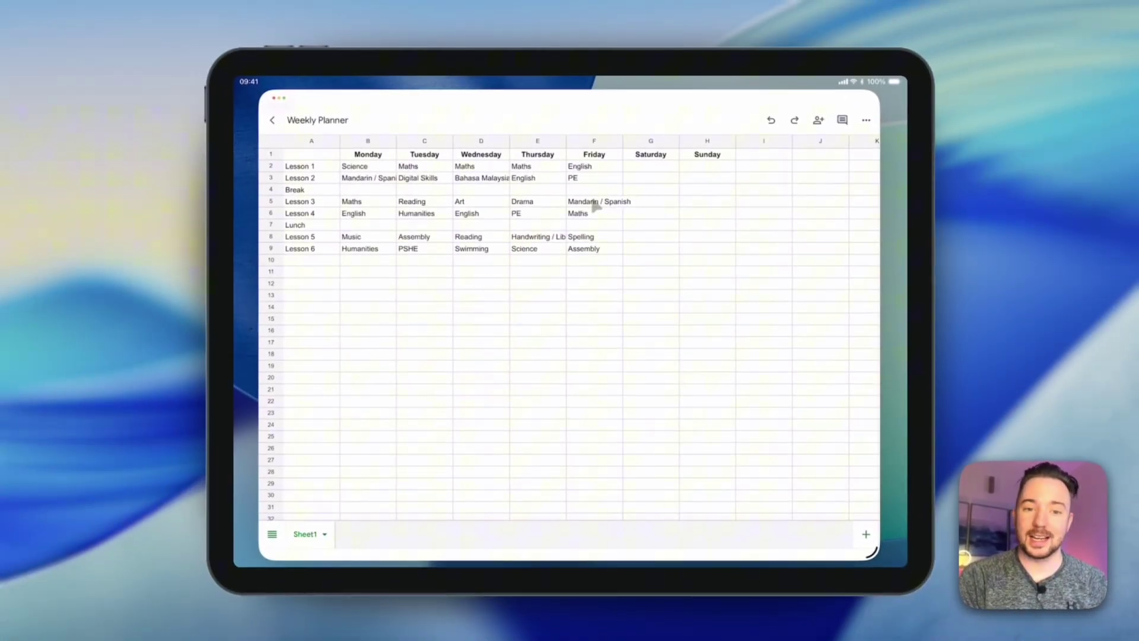
click(595, 206)
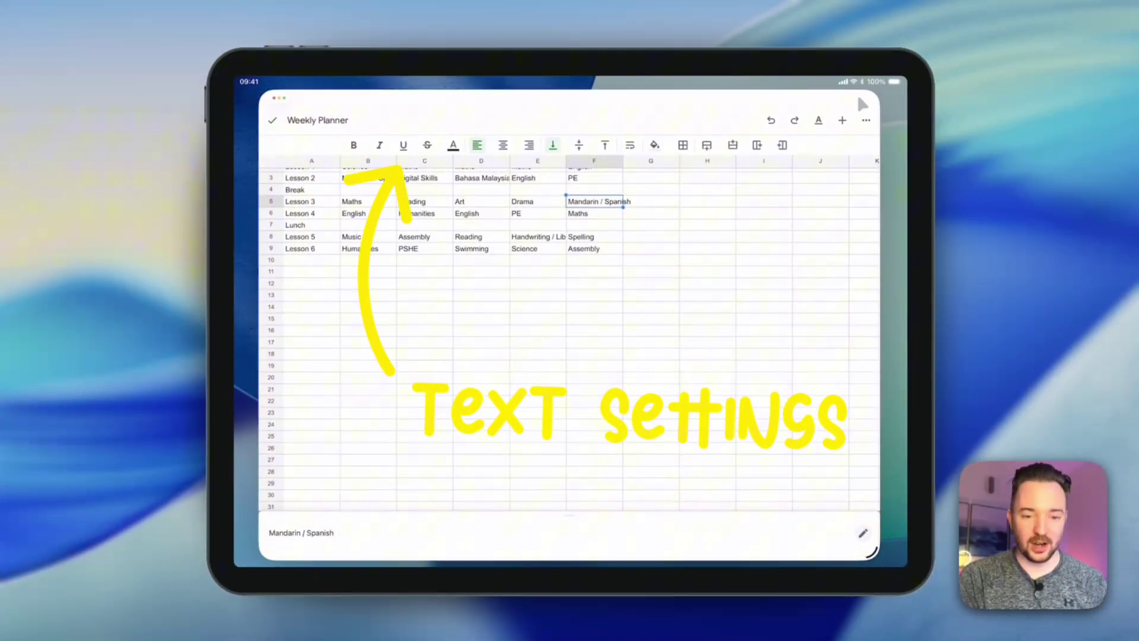
click(819, 121)
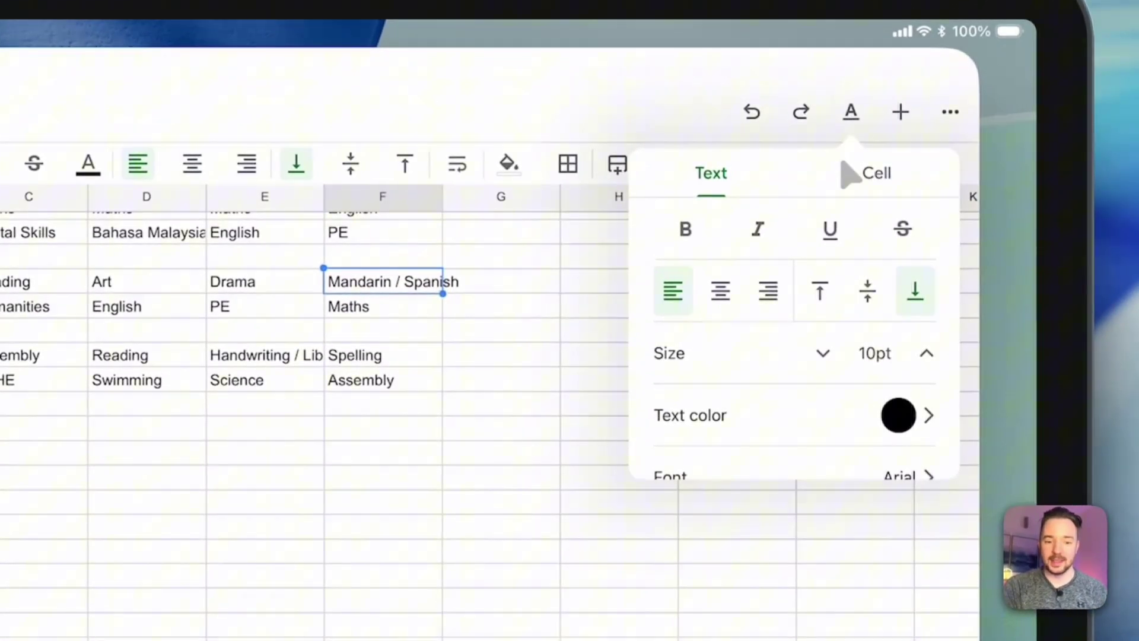
scroll(824, 269, down, 3)
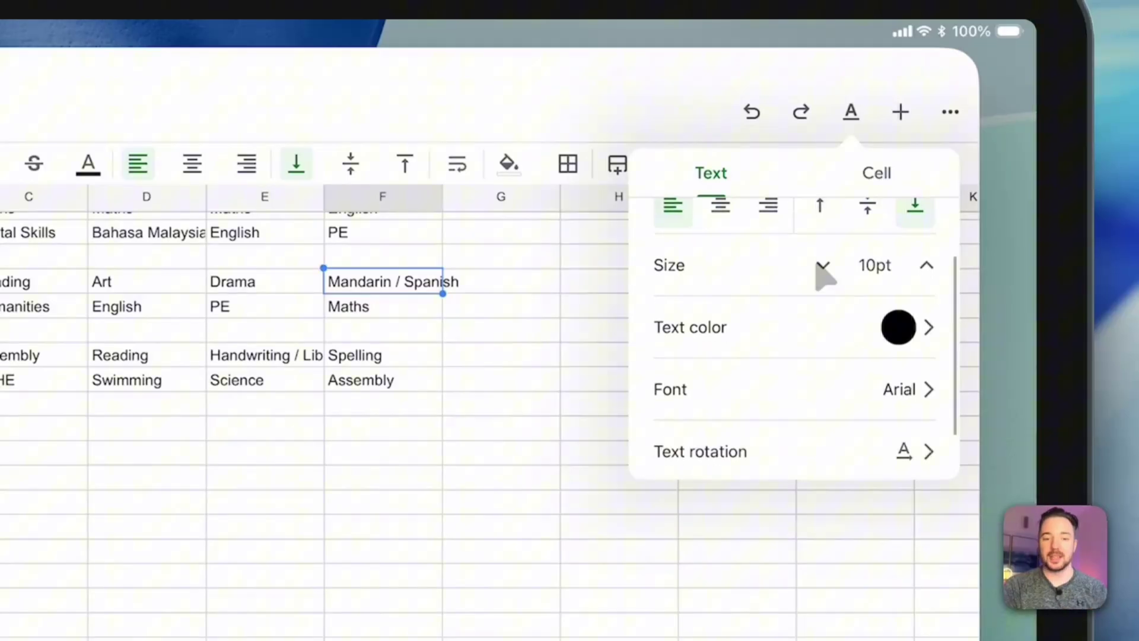
scroll(823, 273, down, 2)
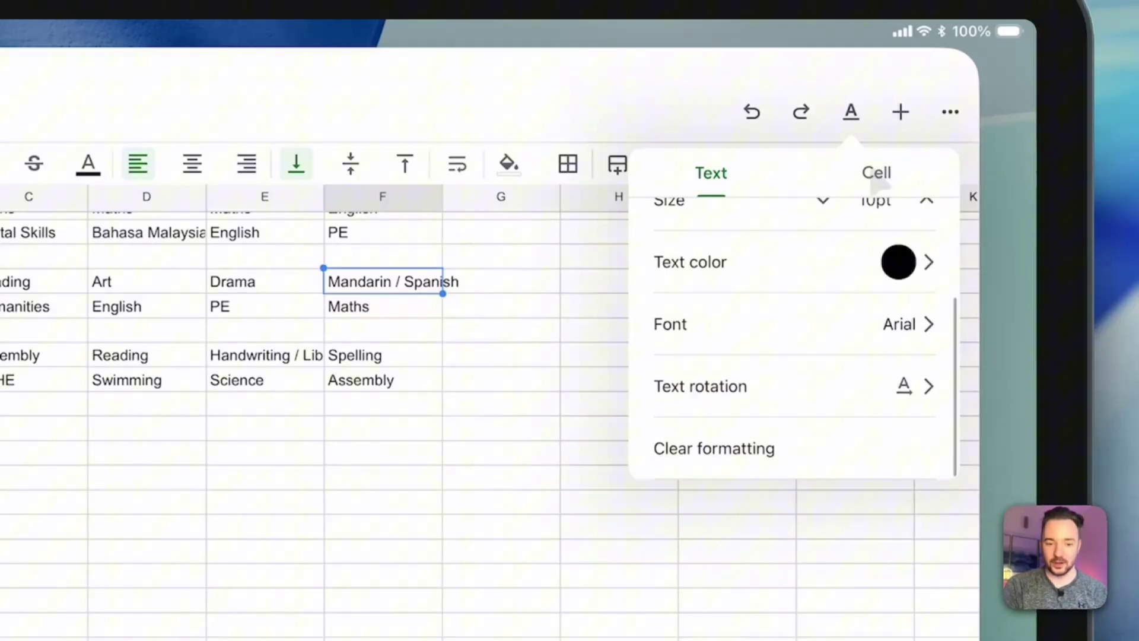
click(850, 109)
click(901, 112)
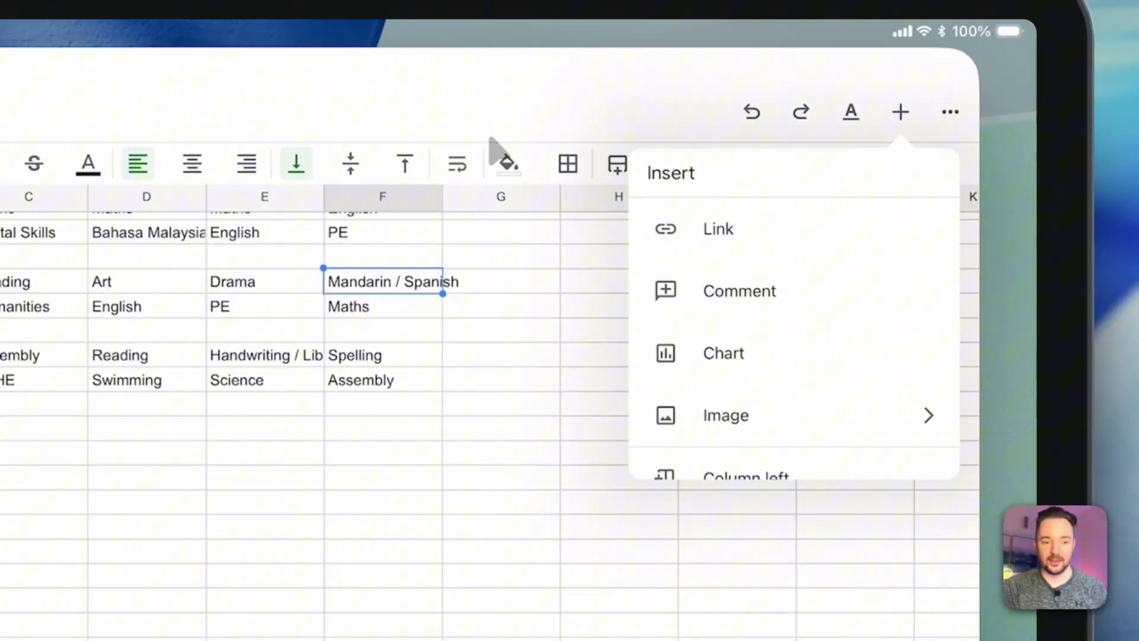
click(564, 290)
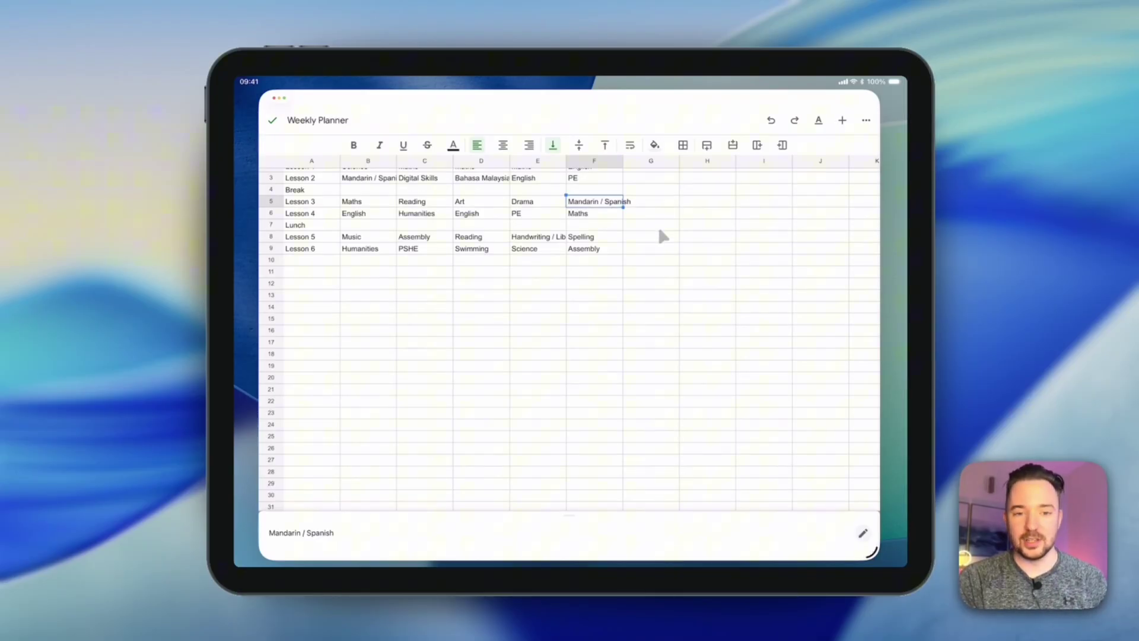
Scroll up, down and sideways across the Weekly Planner to review the whole timetable.
scroll(660, 231, down, 3)
scroll(659, 232, up, 3)
scroll(660, 232, down, 3)
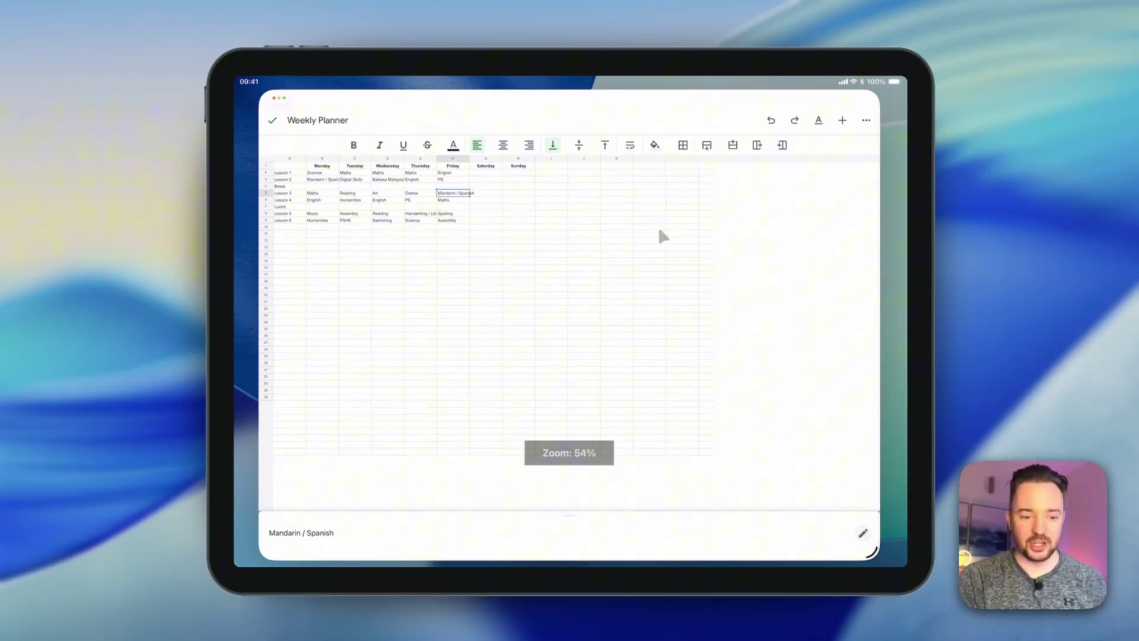
scroll(659, 232, up, 5)
scroll(659, 230, down, 4)
scroll(660, 231, up, 4)
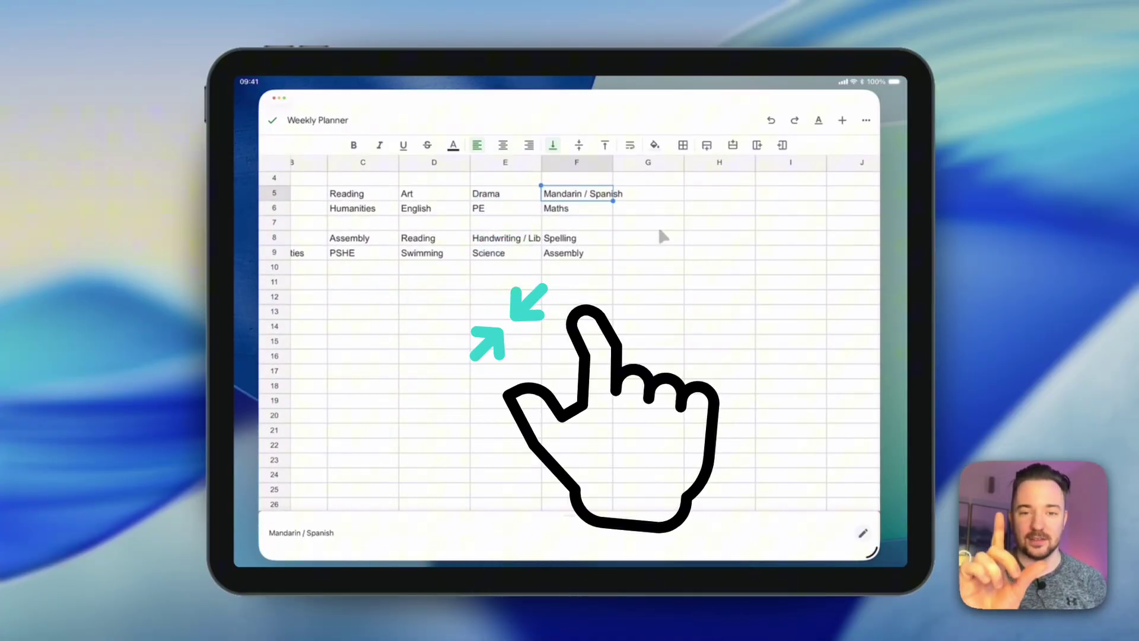
scroll(657, 224, down, 4)
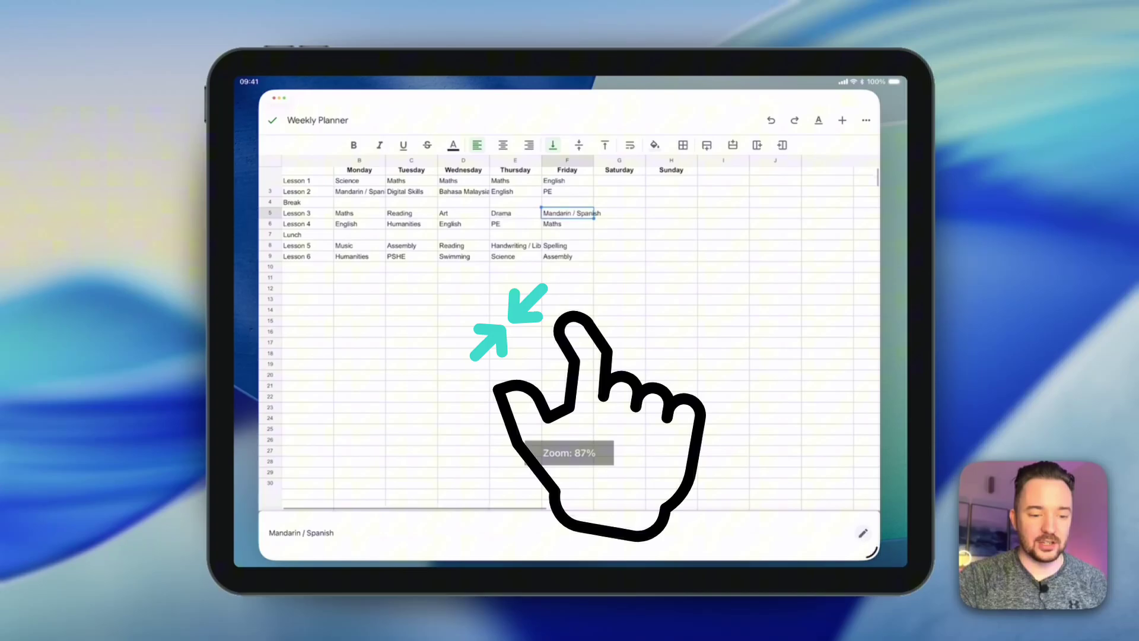
scroll(657, 225, up, 1)
scroll(658, 224, down, 3)
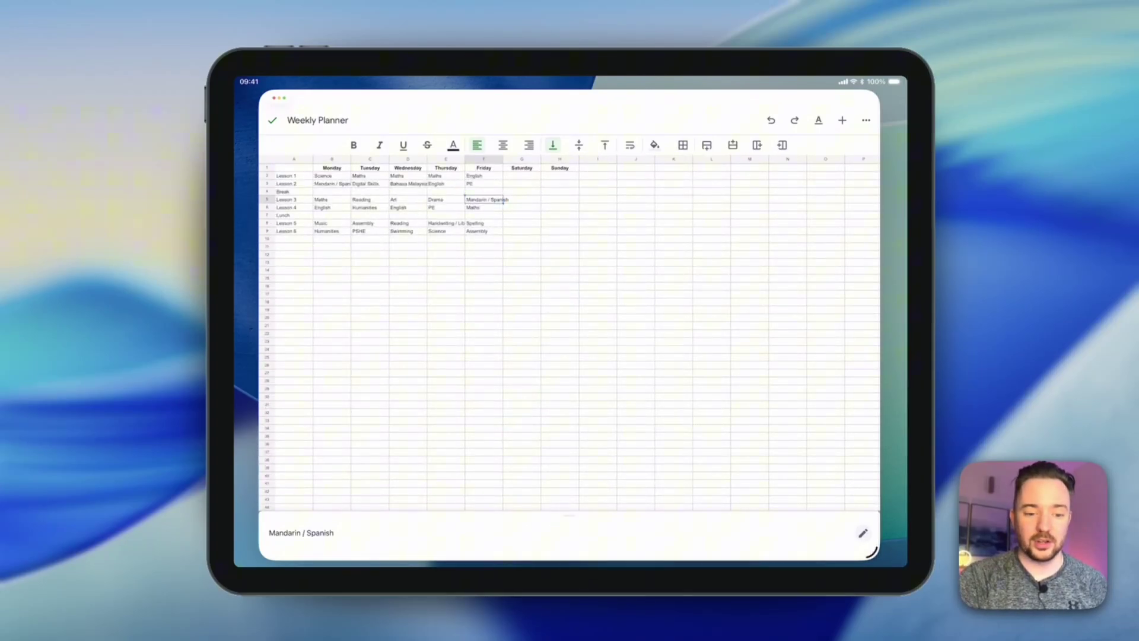
scroll(568, 333, right, 5)
scroll(569, 332, left, 5)
scroll(569, 332, down, 3)
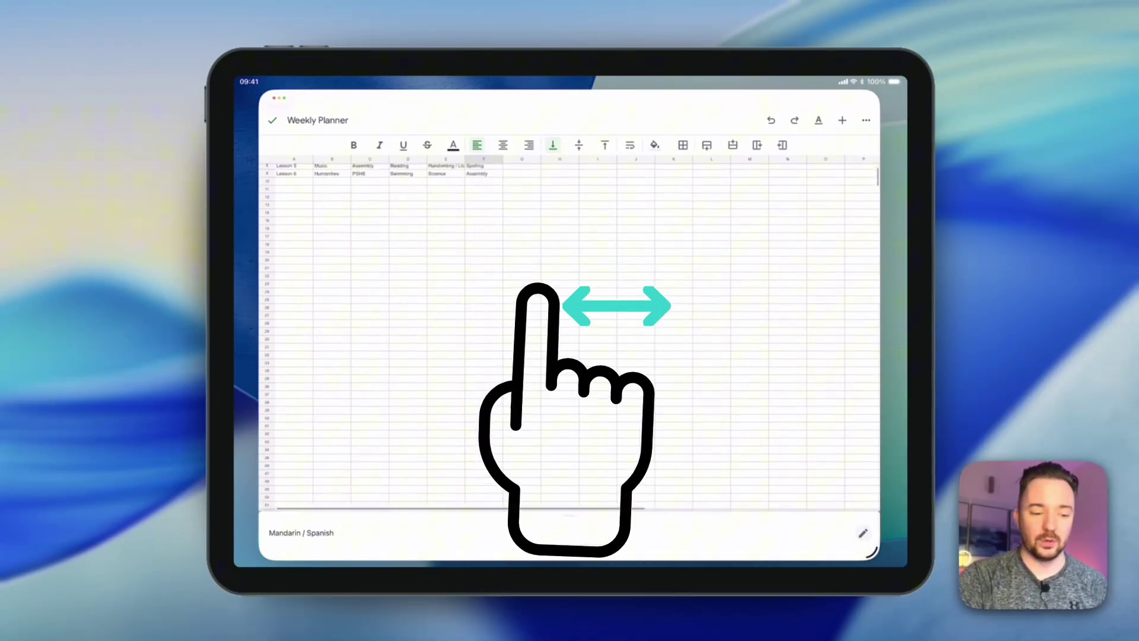
scroll(568, 332, up, 3)
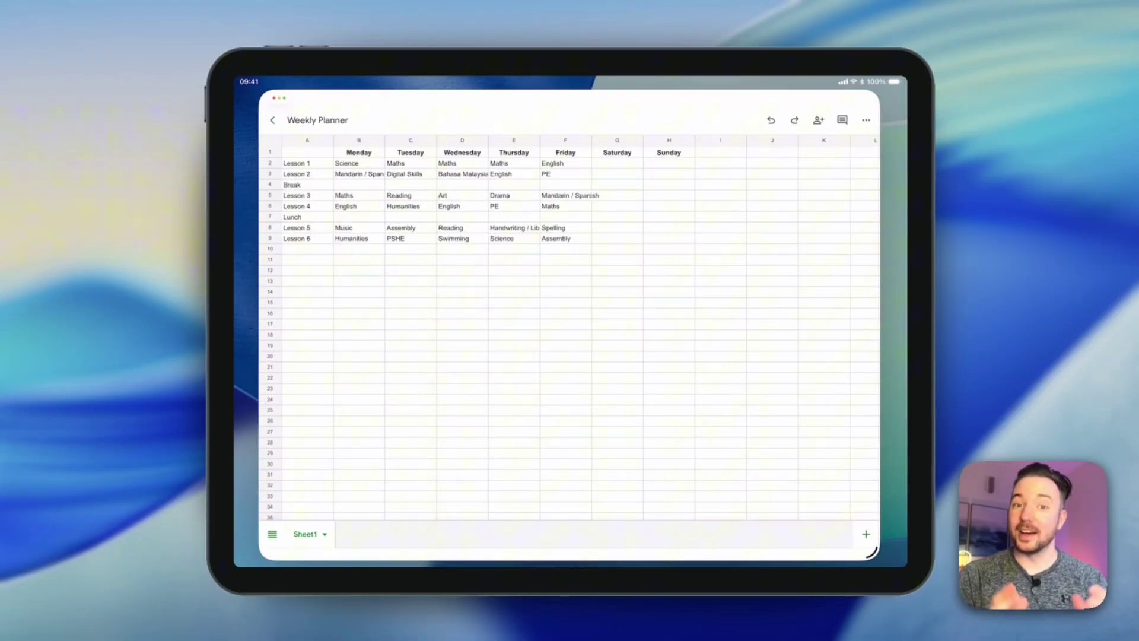
click(274, 123)
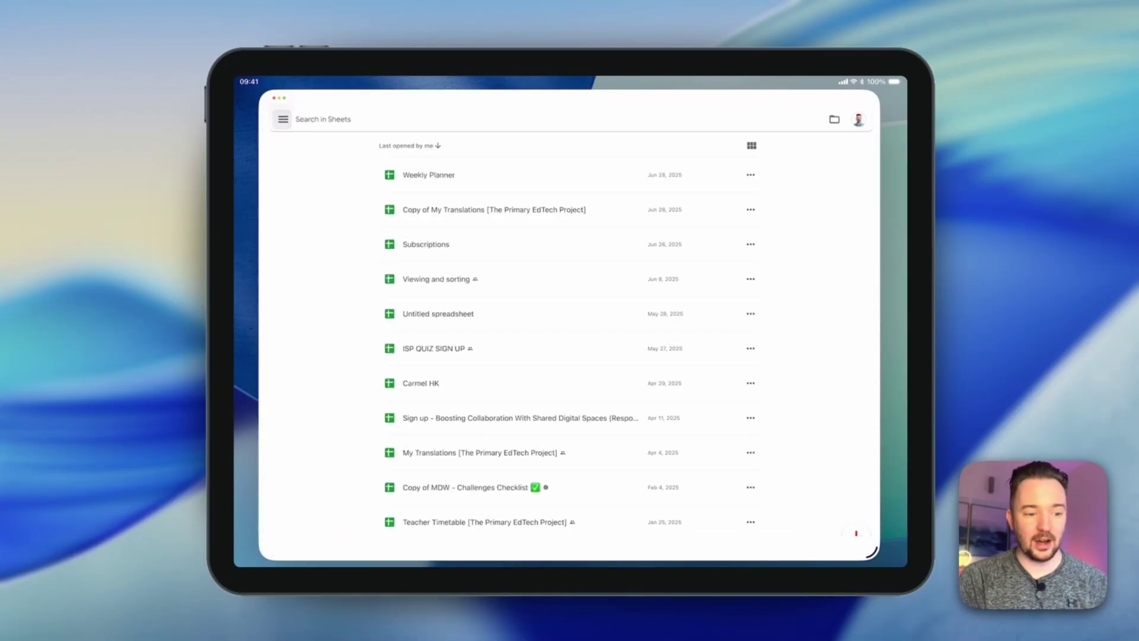
click(750, 175)
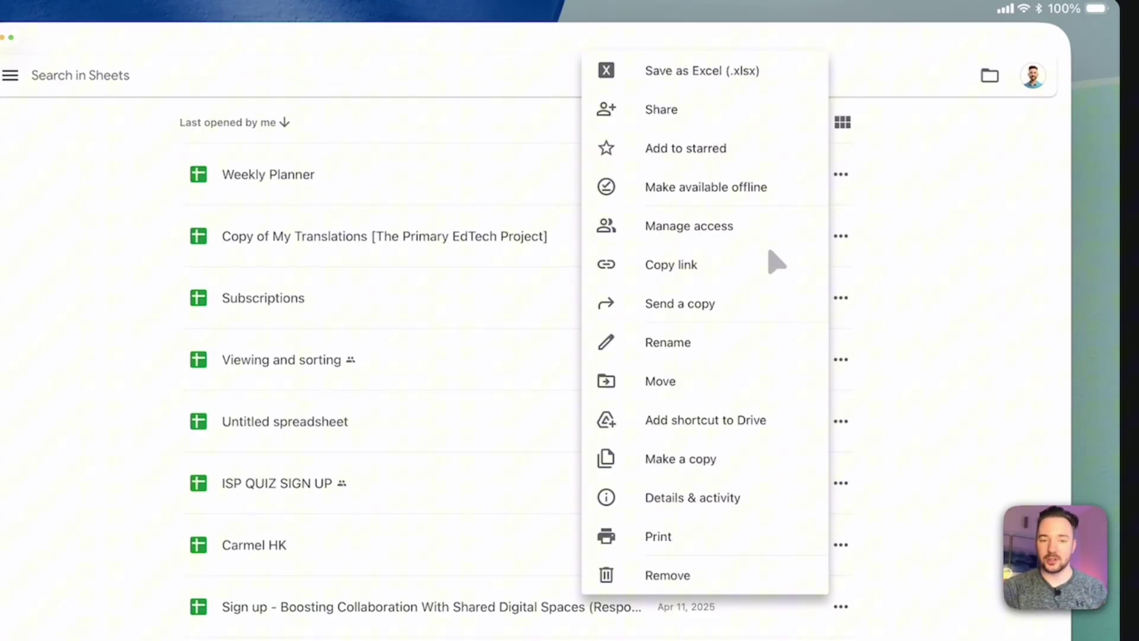
click(340, 152)
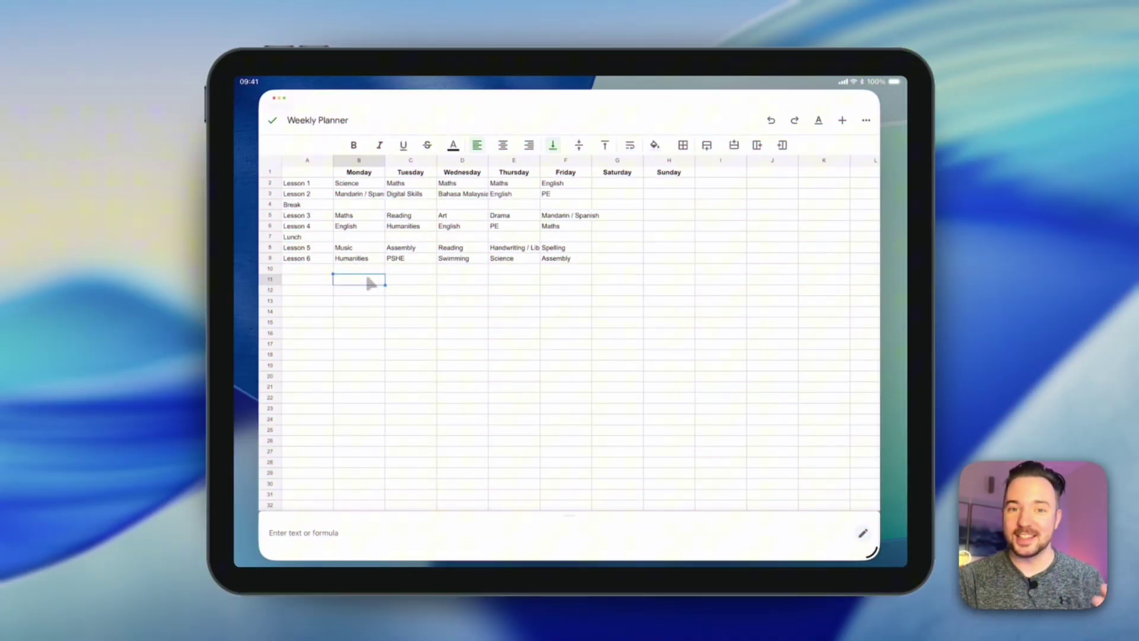
click(270, 172)
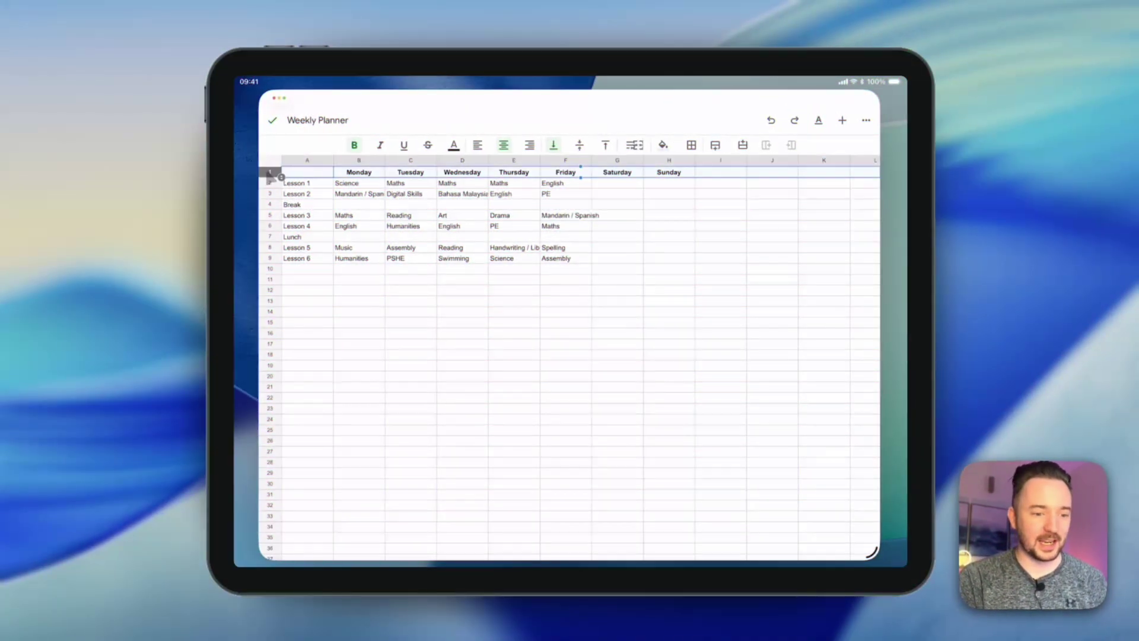
click(364, 147)
click(364, 148)
click(373, 236)
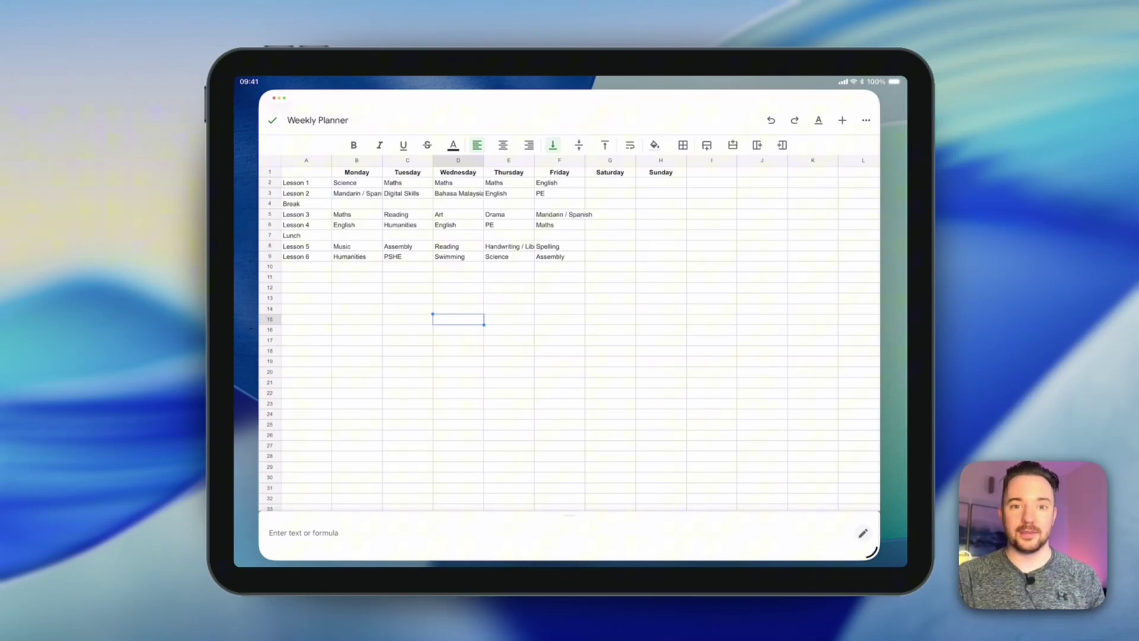
Widen column E and wrap the Handwriting / Library text in E8 onto two lines.
scroll(508, 336, down, 1)
click(512, 438)
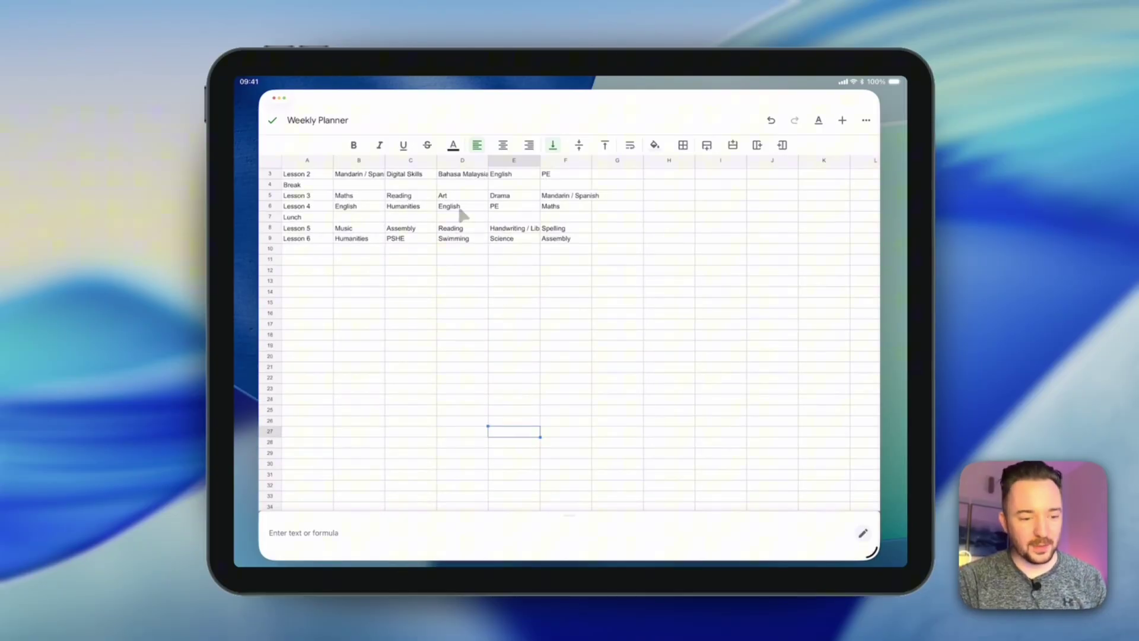
click(514, 228)
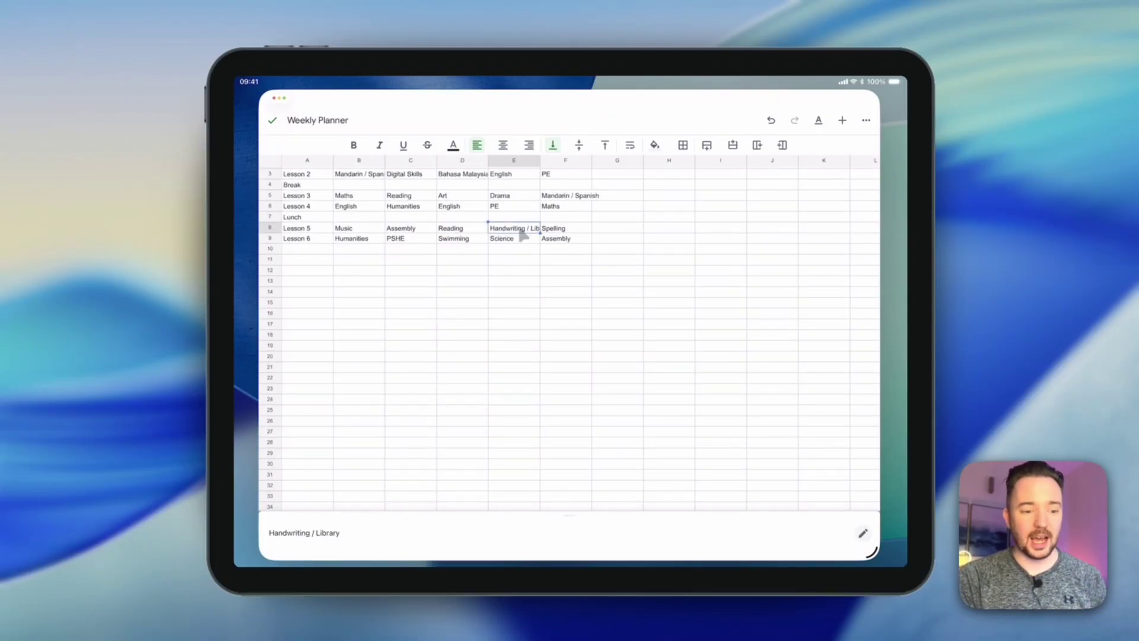
click(537, 161)
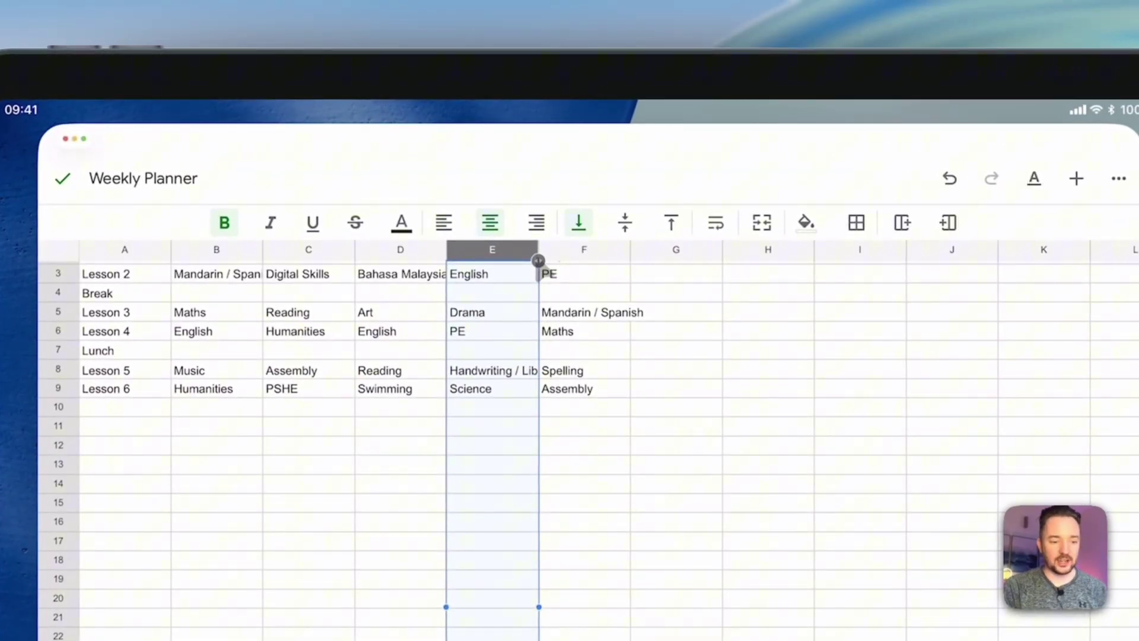
drag(540, 168, 559, 167)
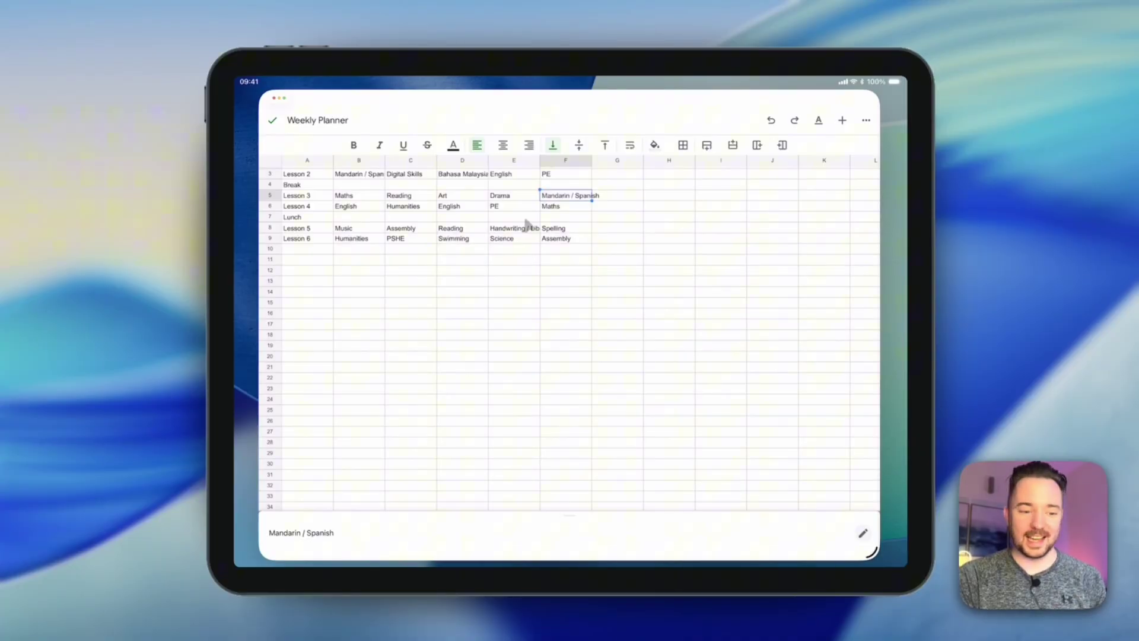
click(524, 231)
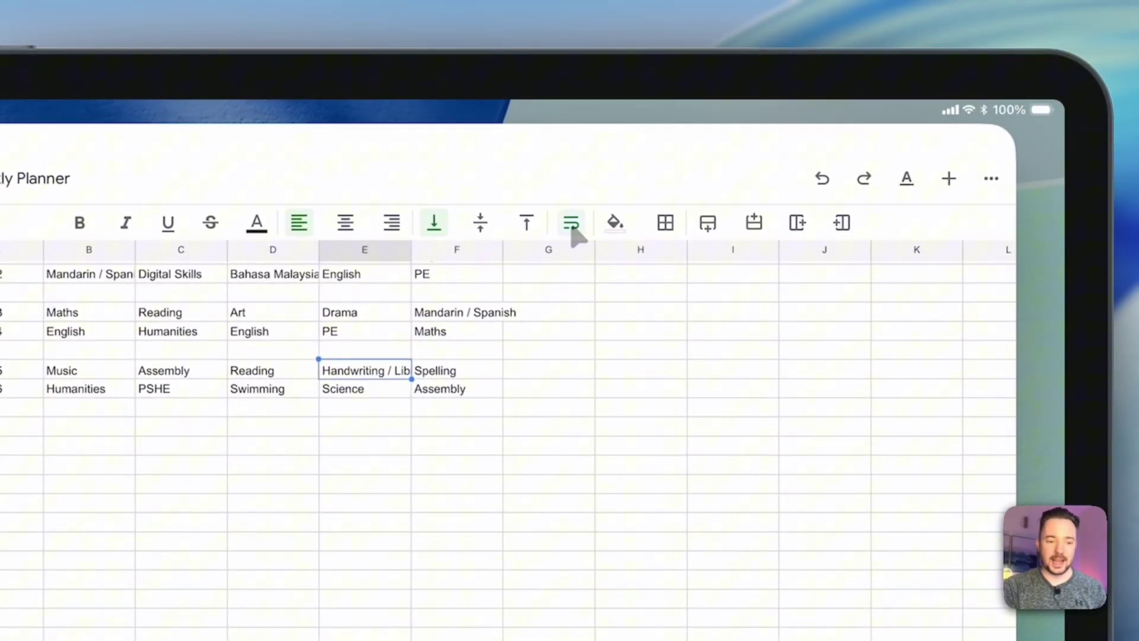
click(571, 226)
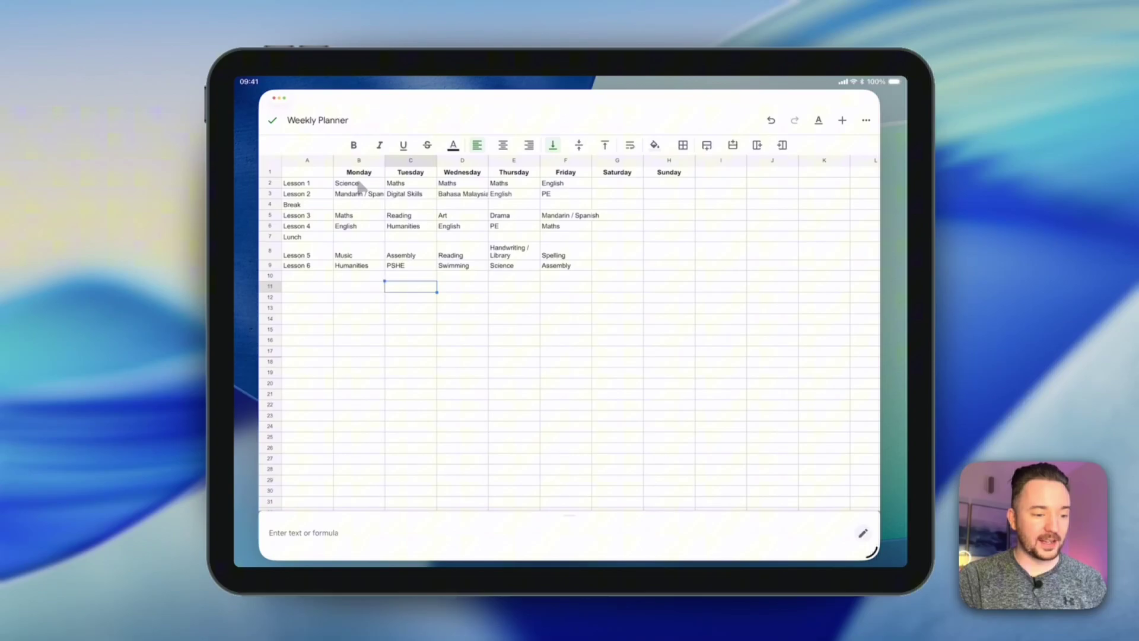
Give the Science cell B2 a red fill and white text.
click(359, 185)
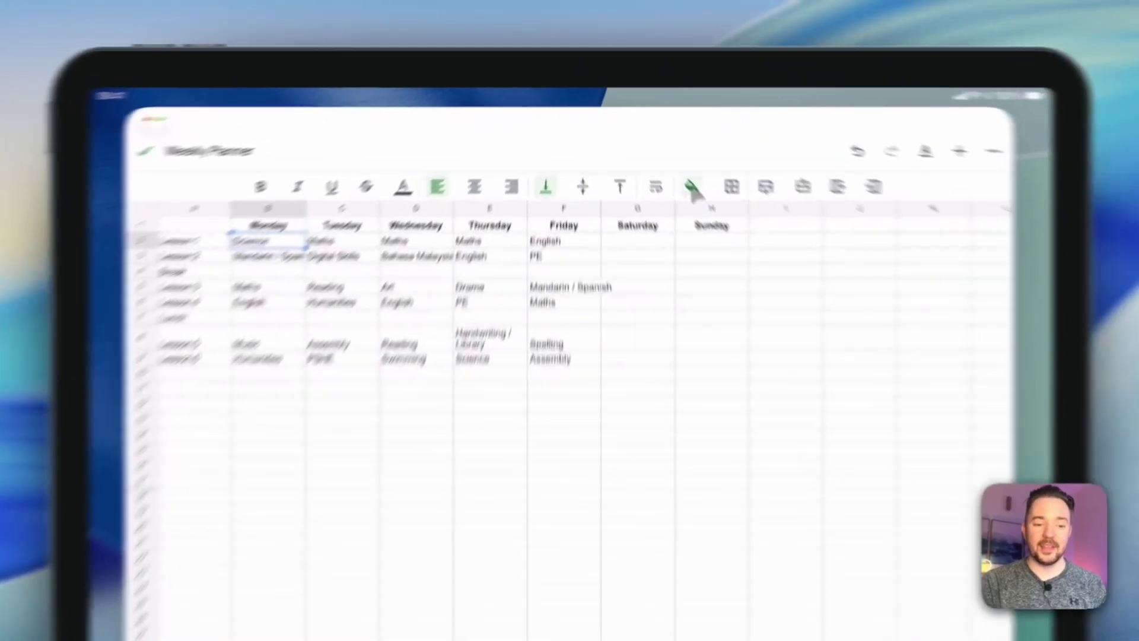
click(655, 146)
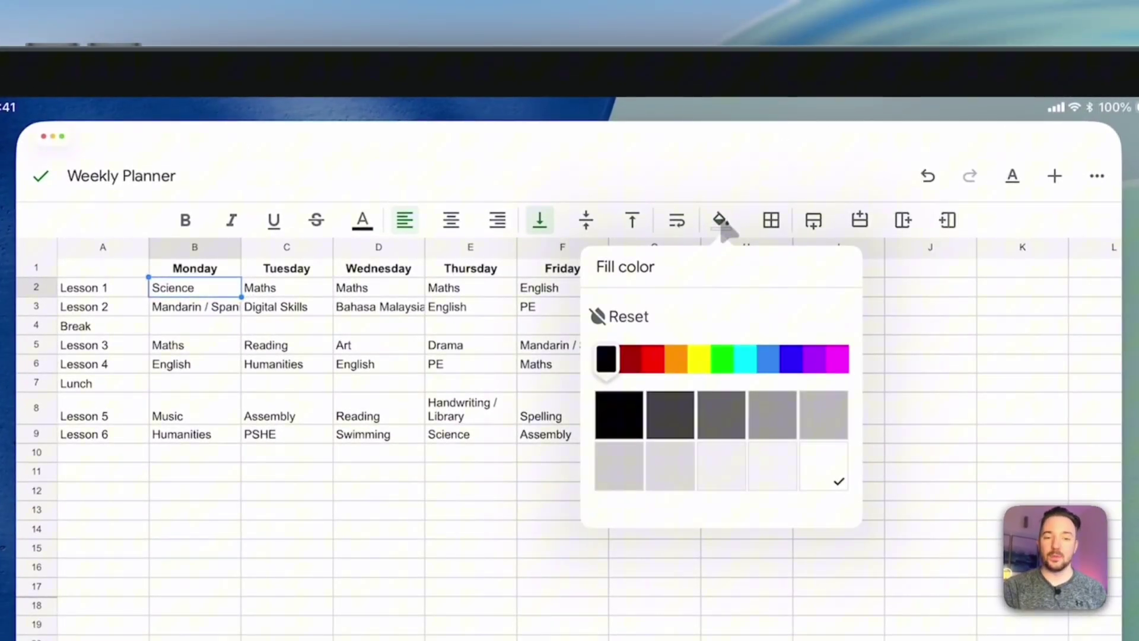
click(653, 359)
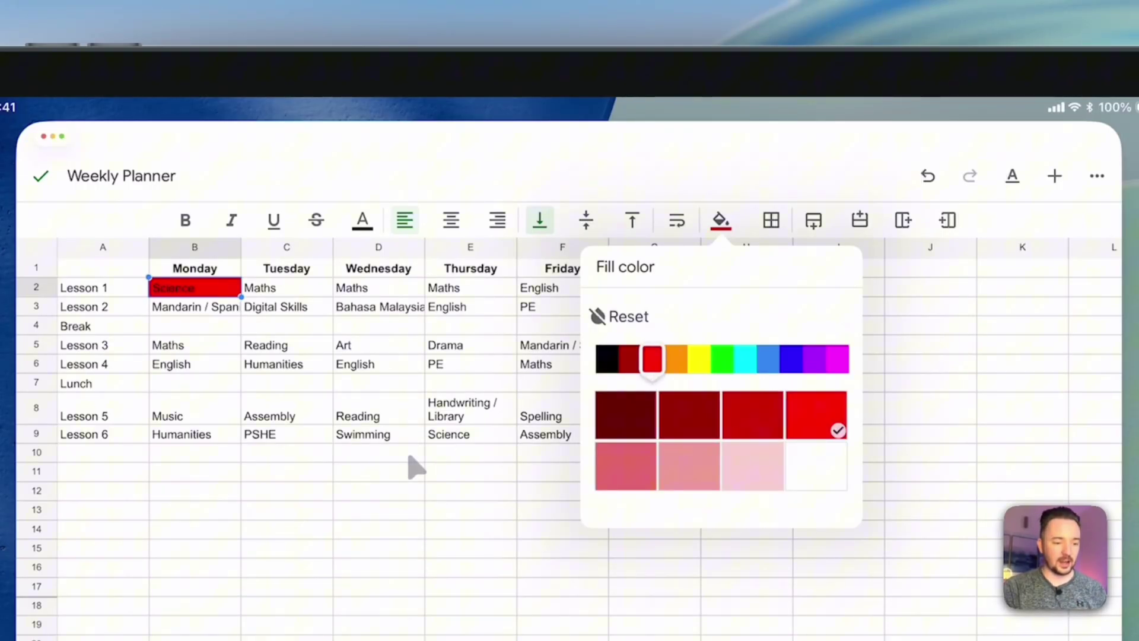
click(401, 412)
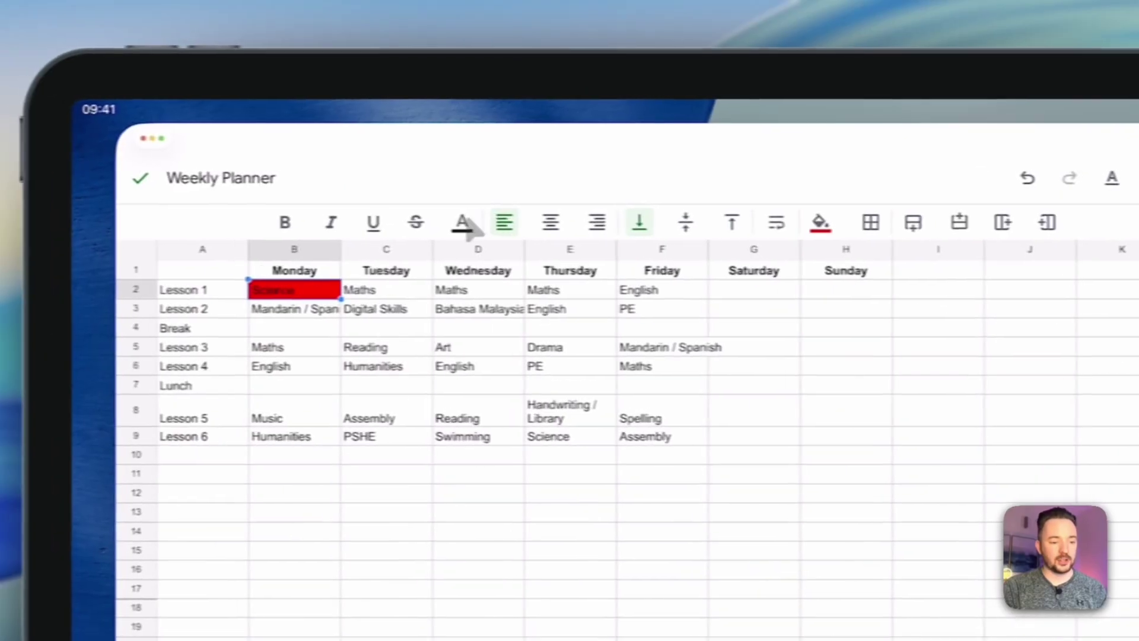
click(466, 223)
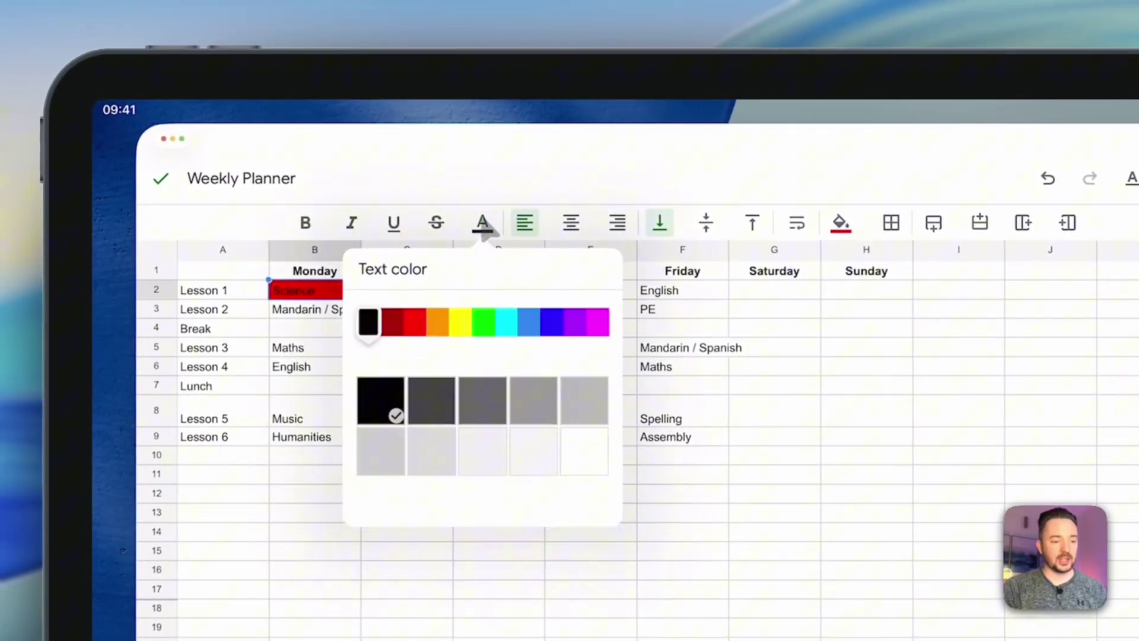
click(583, 456)
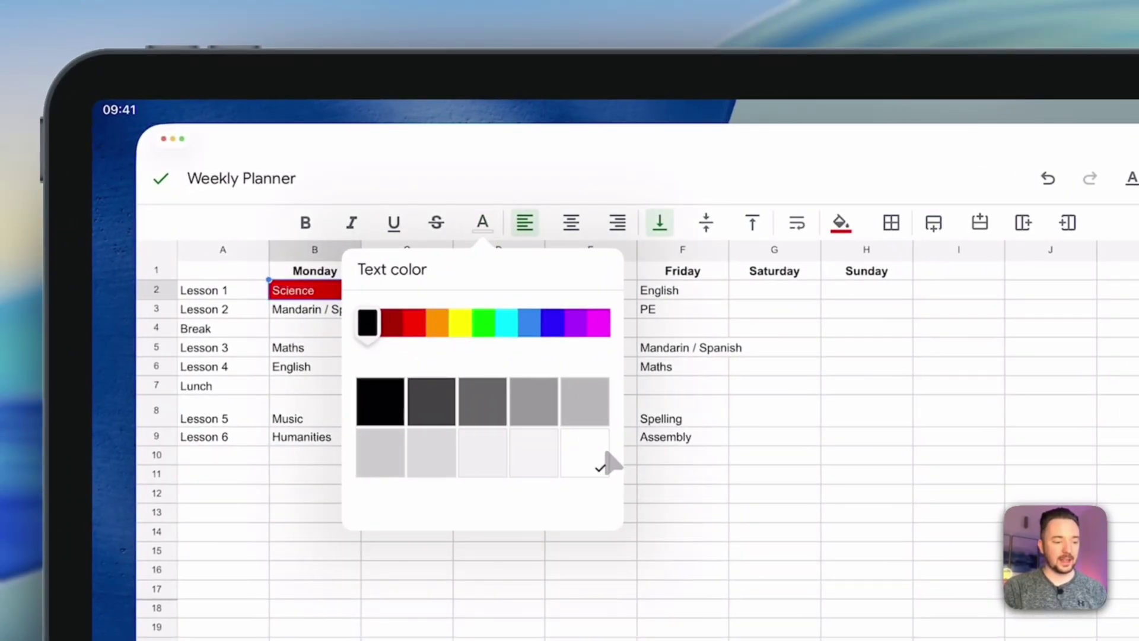
click(829, 461)
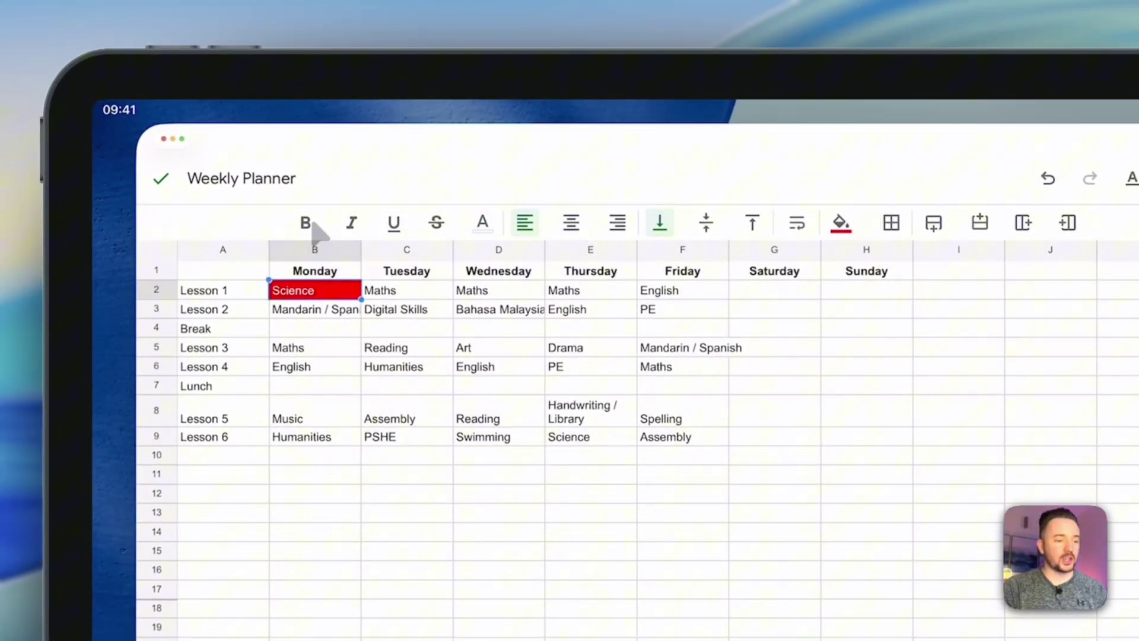
Try bold, italic, underline and strikethrough on Science, then remove the strikethrough and underline.
click(305, 223)
click(352, 223)
click(394, 222)
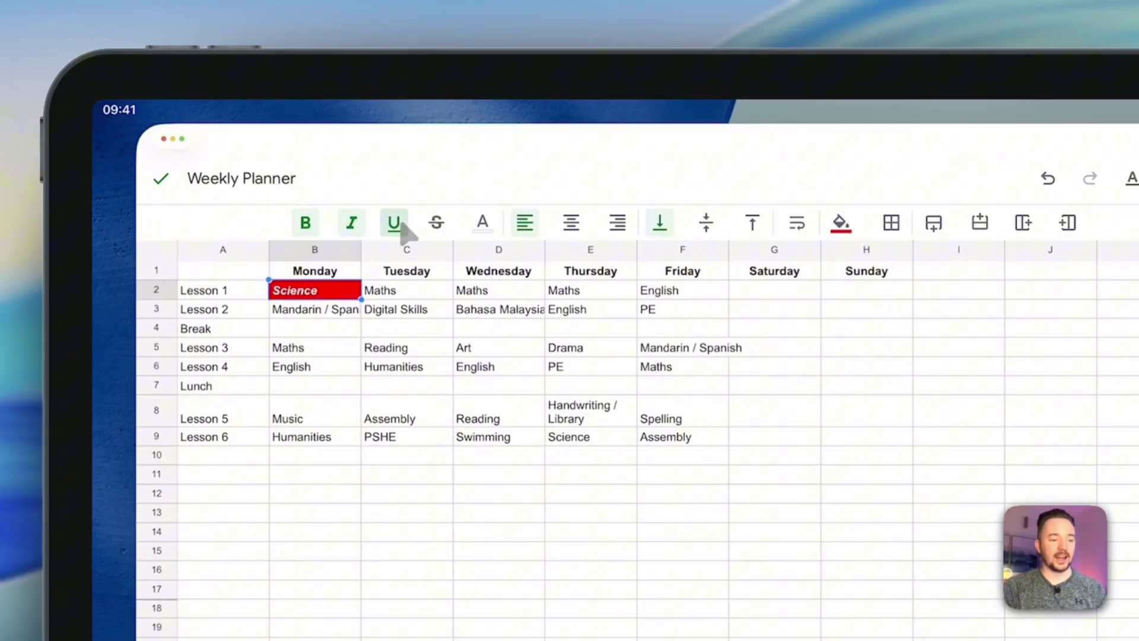
click(436, 222)
click(436, 224)
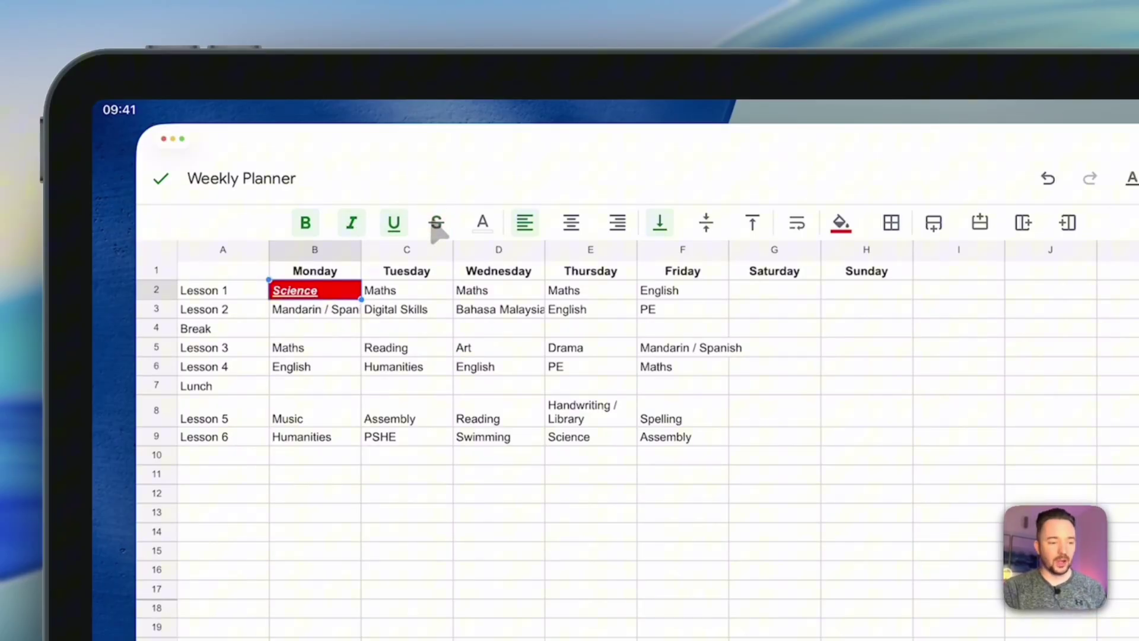
click(393, 224)
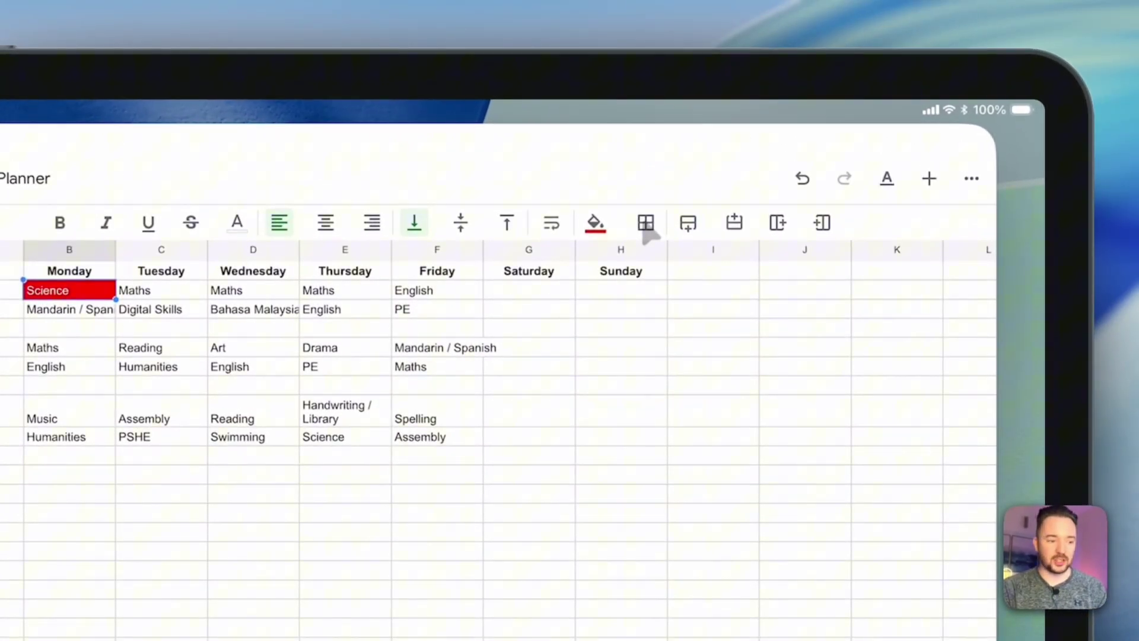
Put dashed cyan borders around all sides of the Science cell B2.
click(647, 226)
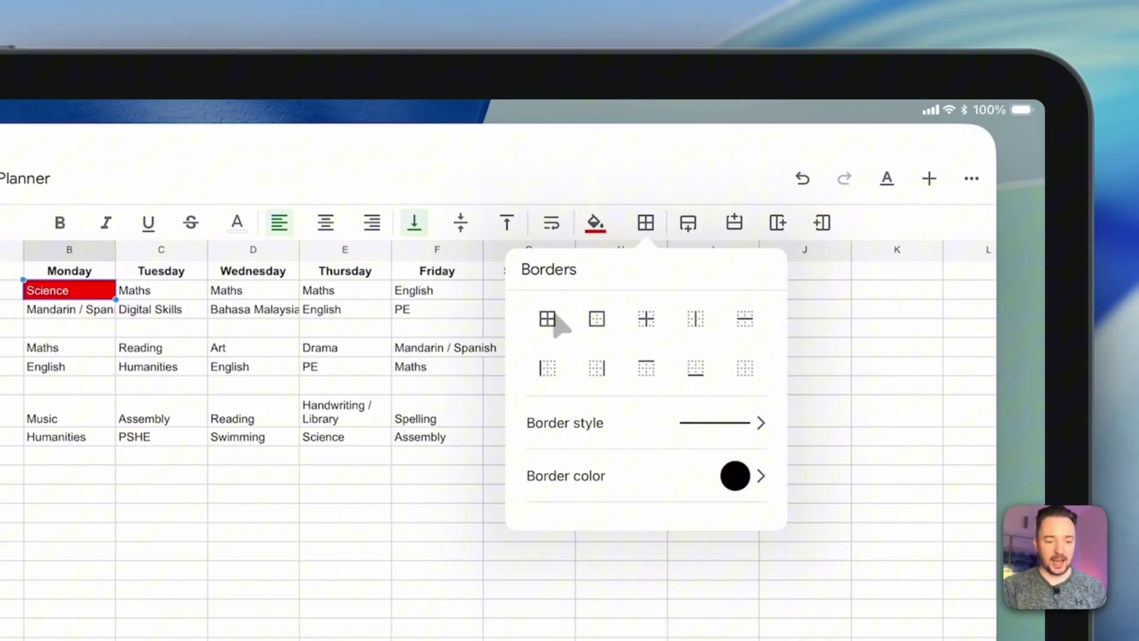
click(720, 433)
click(656, 475)
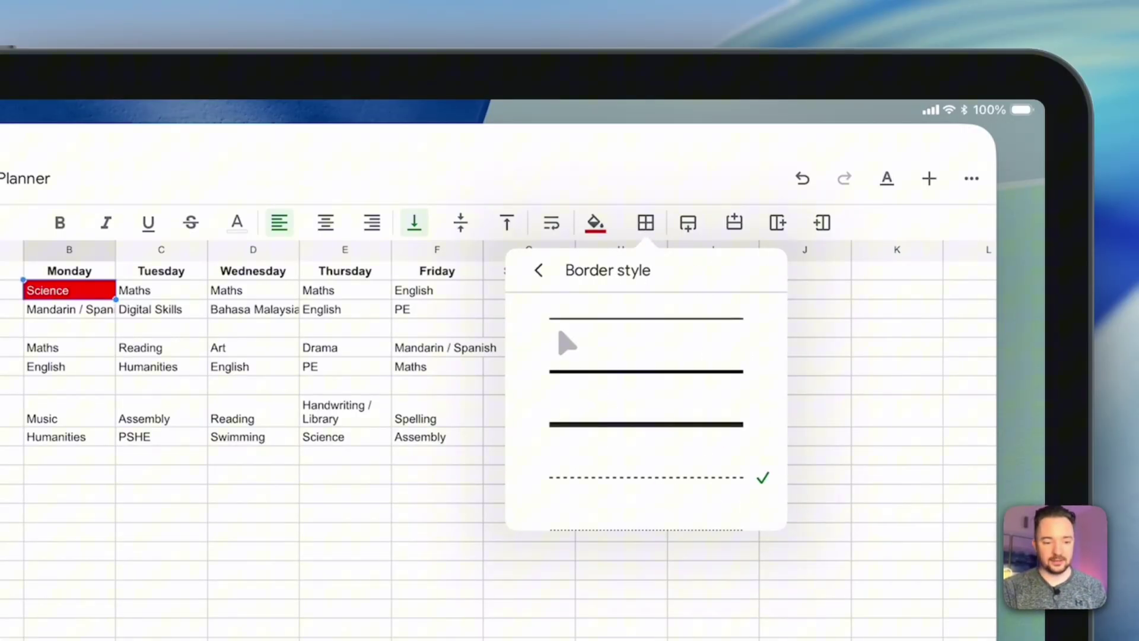
click(541, 271)
click(739, 480)
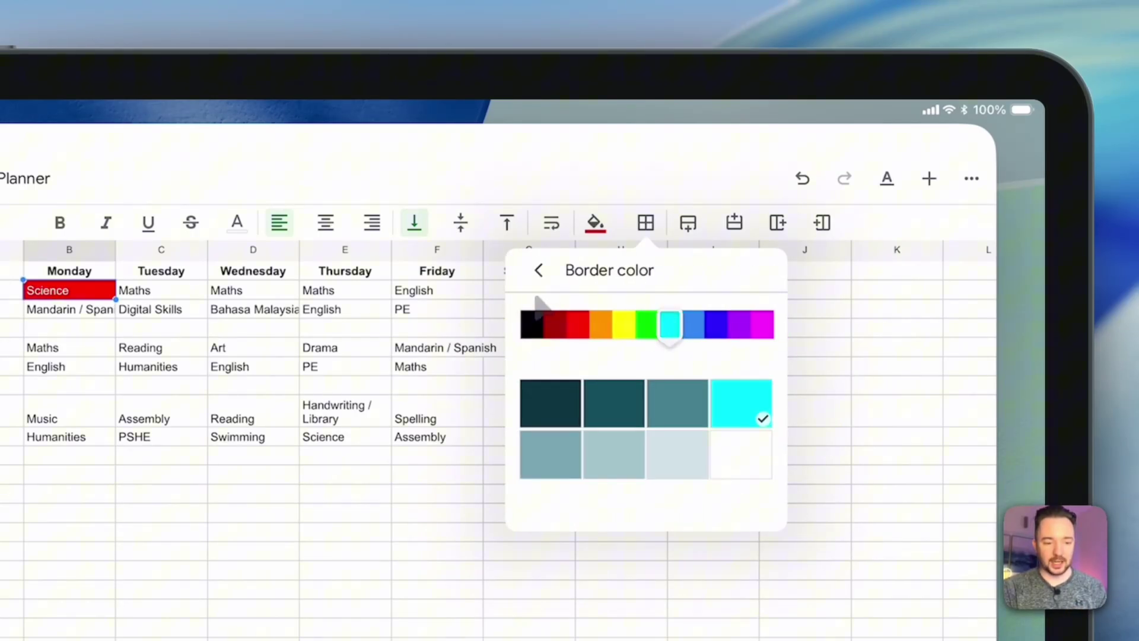
click(539, 271)
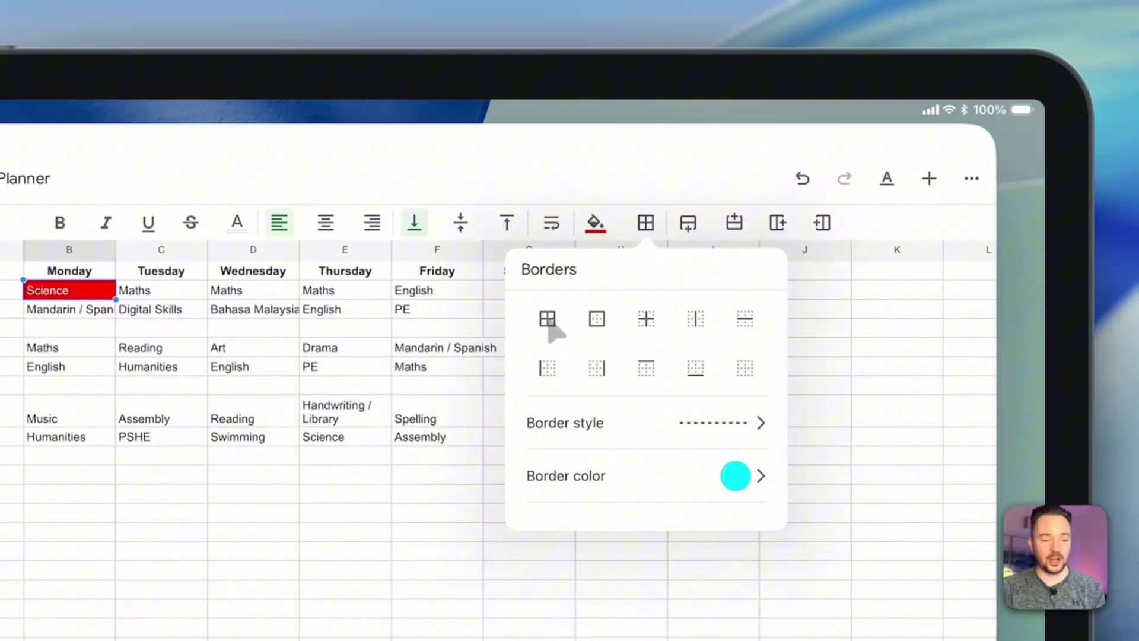
click(548, 320)
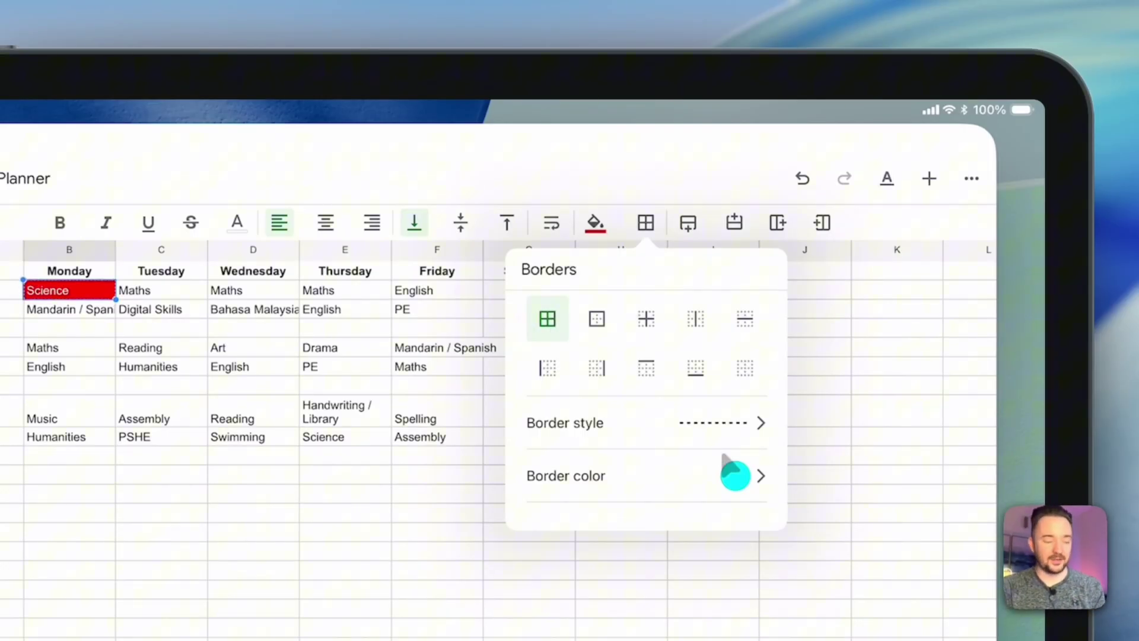
click(326, 534)
Deselect the cell and undo the recent formatting on B2.
click(325, 534)
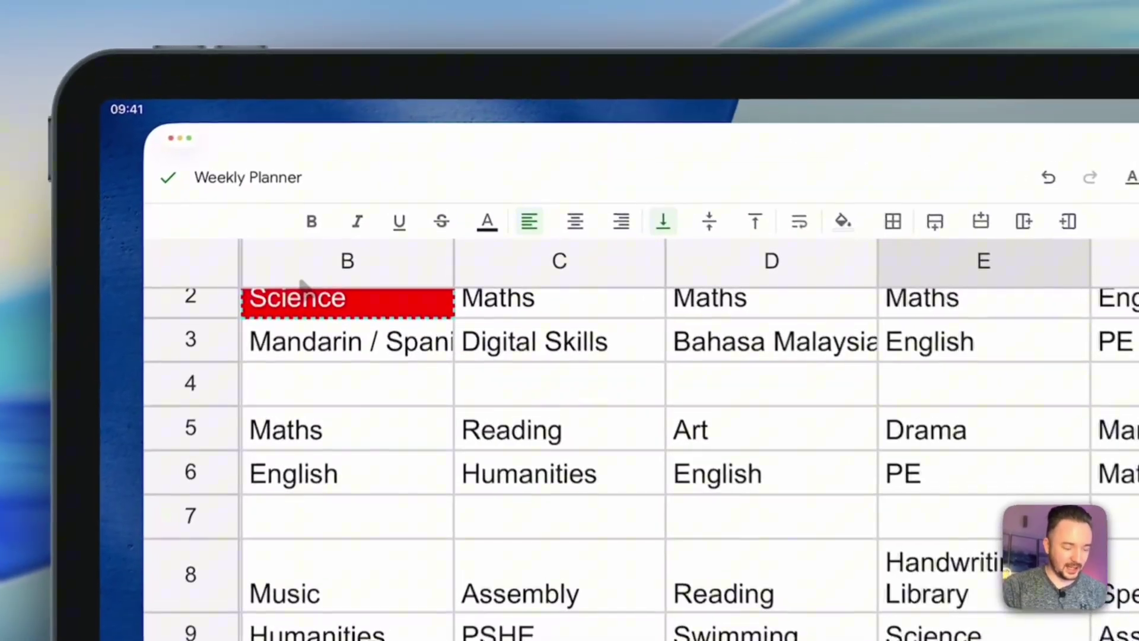
scroll(302, 284, up, 2)
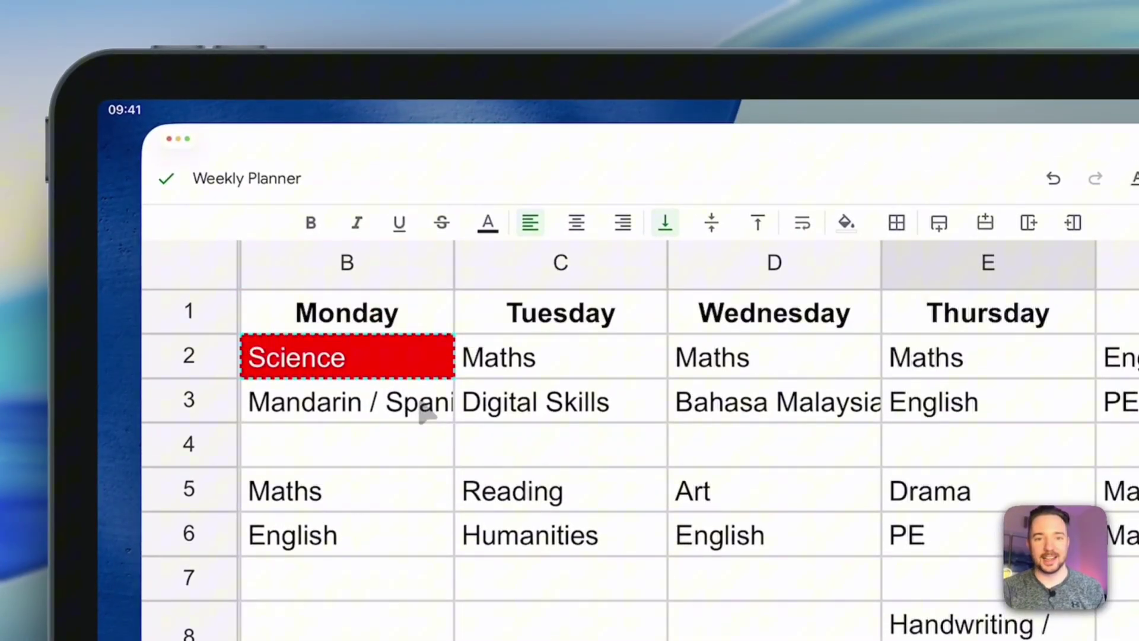
key(ctrl+z)
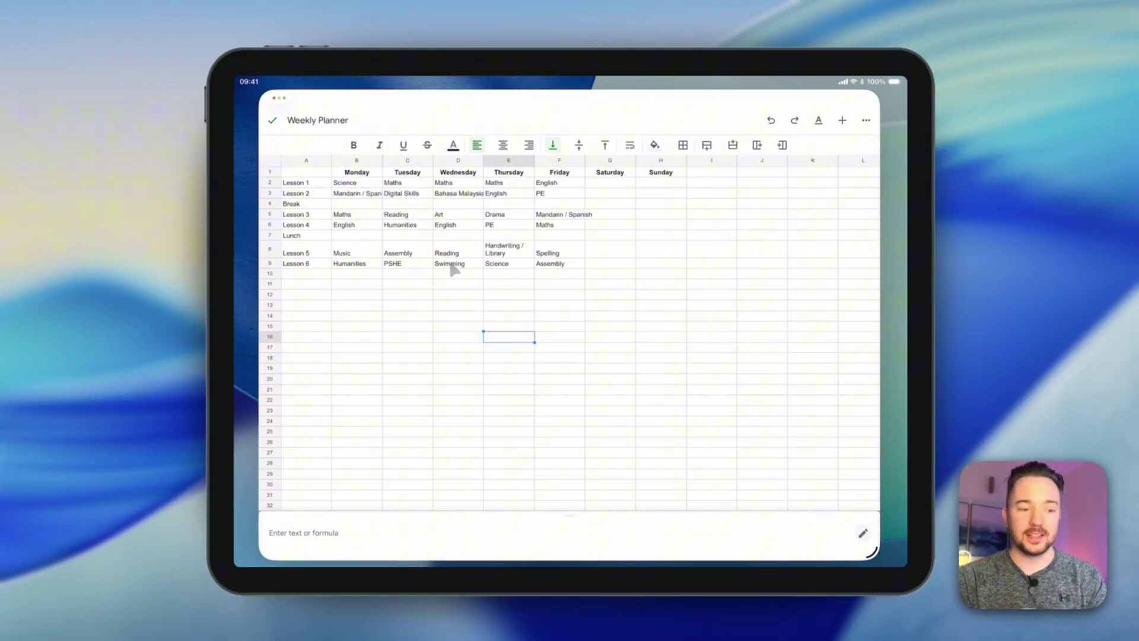
Apply thin solid black borders to every Monday–Sunday heading cell in row 1.
click(270, 172)
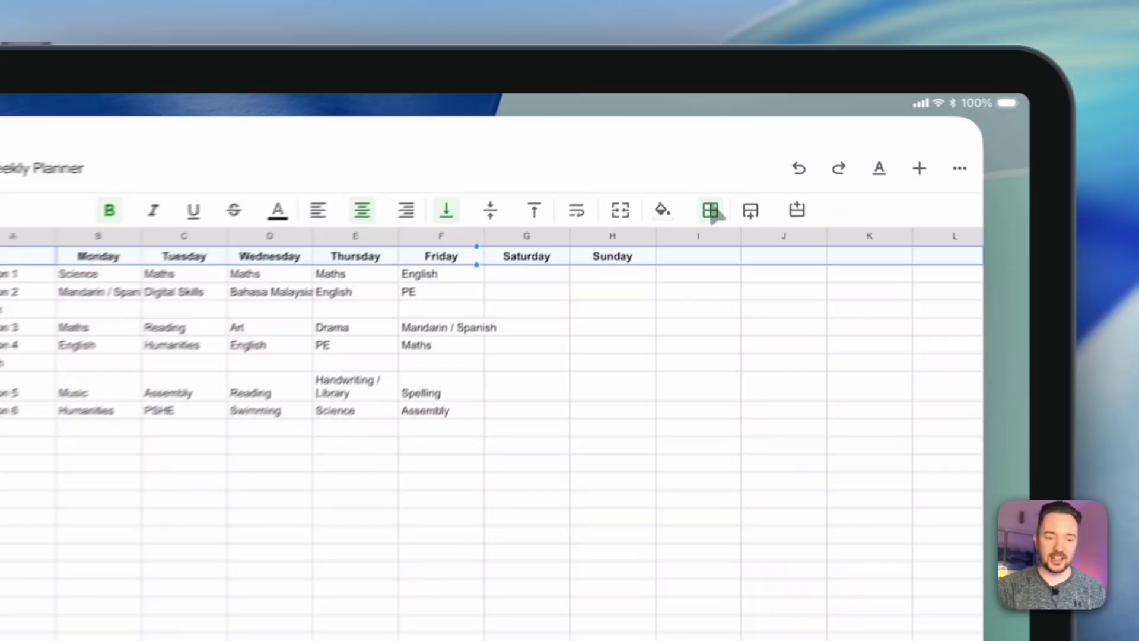
click(720, 146)
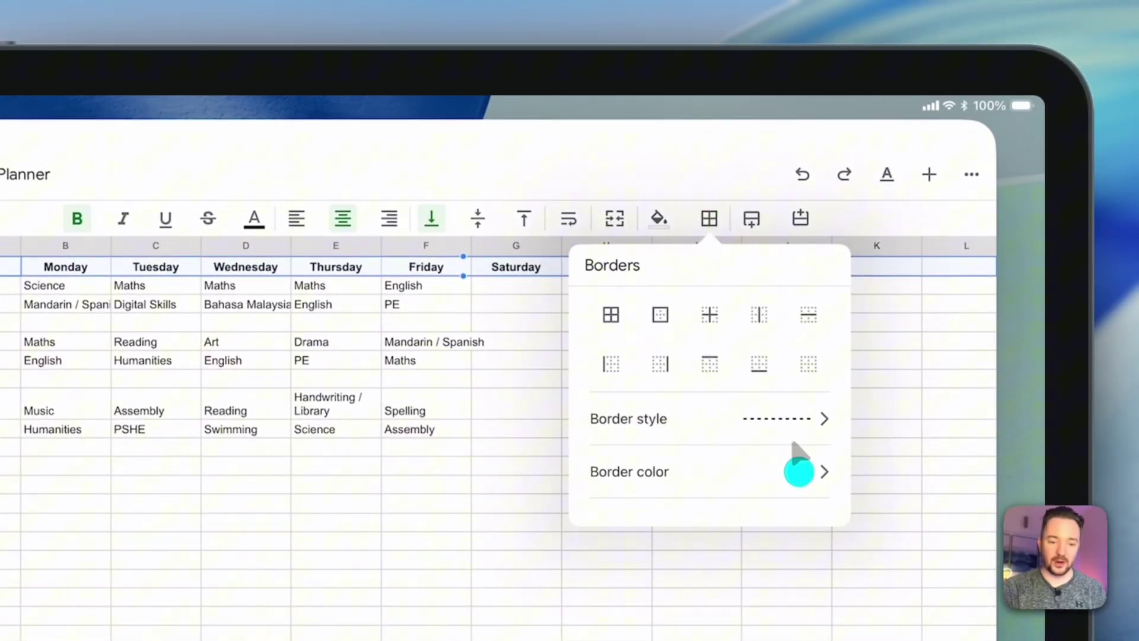
click(799, 472)
click(595, 321)
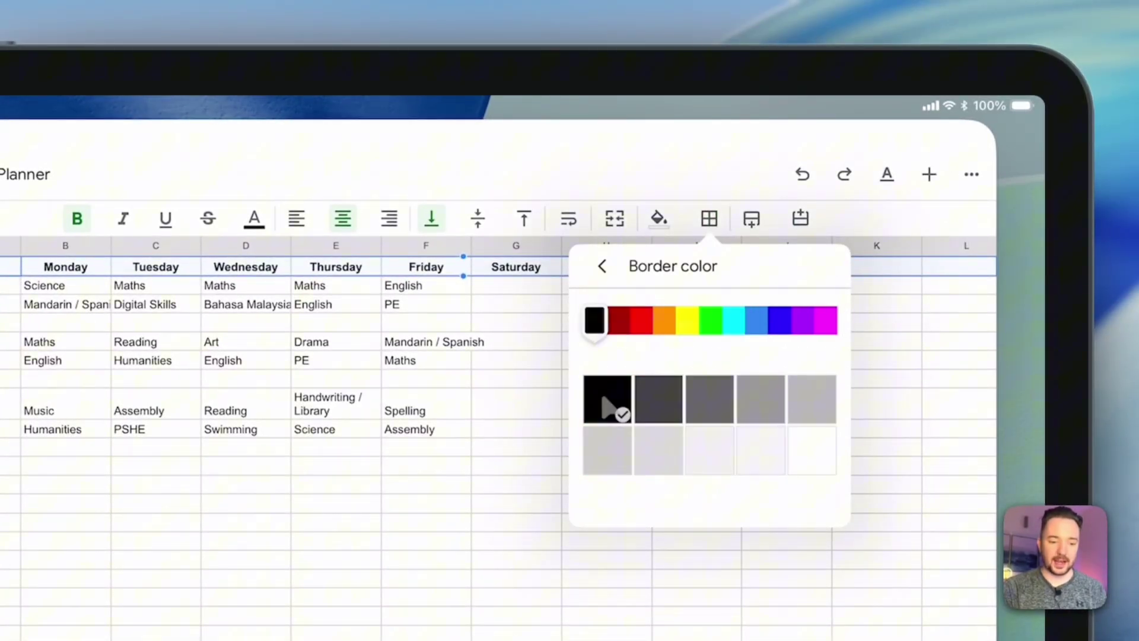
click(603, 265)
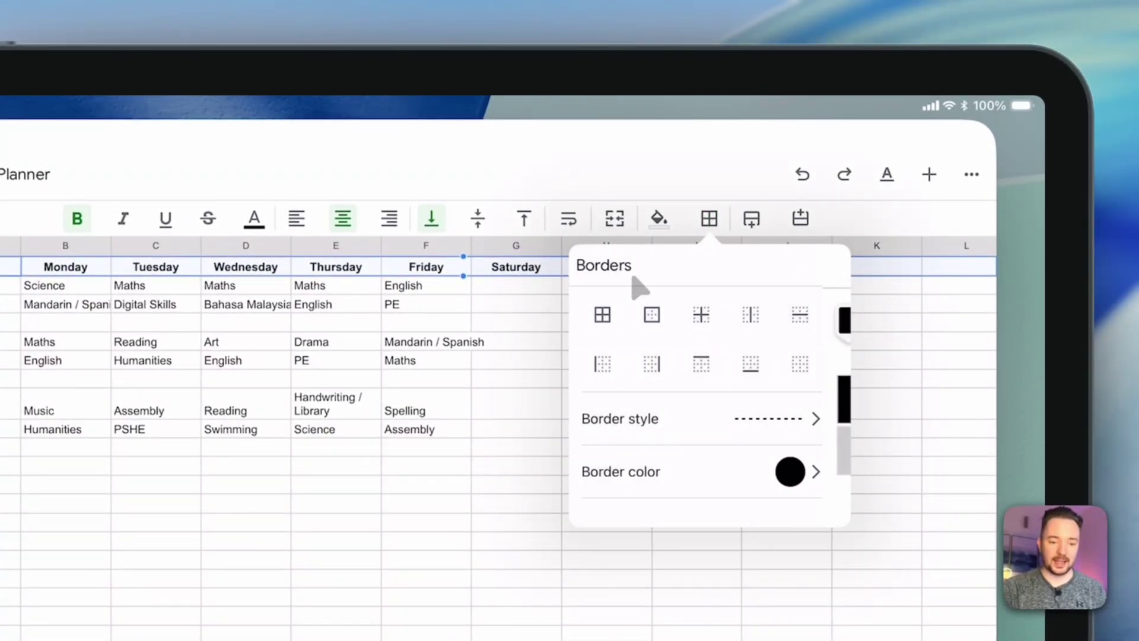
click(791, 426)
click(665, 323)
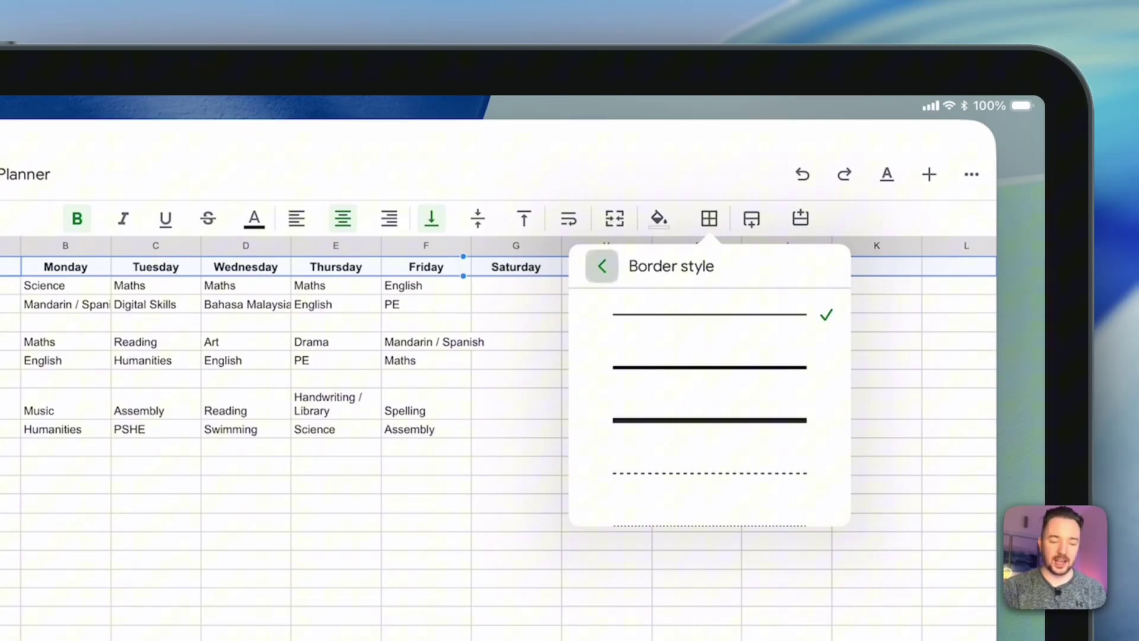
click(603, 265)
click(611, 316)
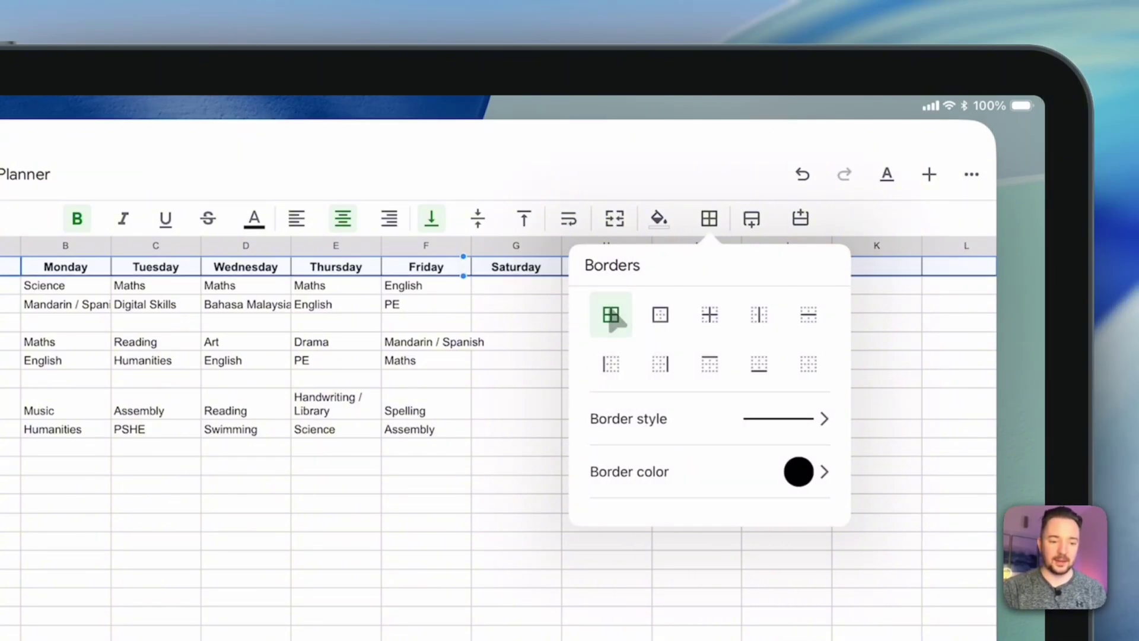
click(514, 446)
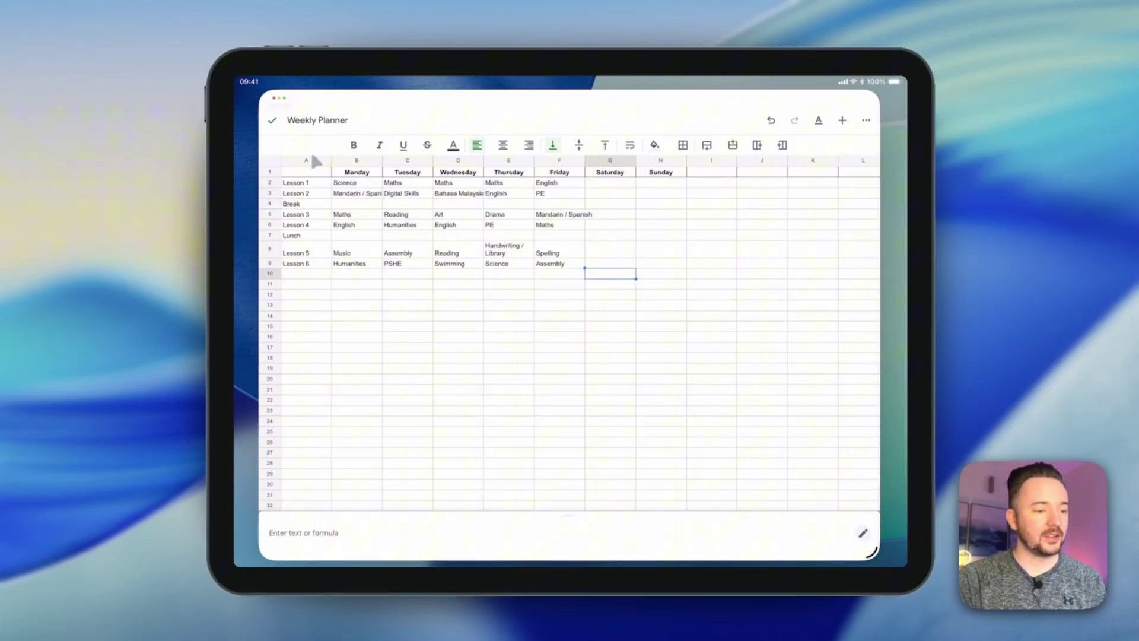
Bold the lesson, break and lunch labels in column A and border every cell there.
click(312, 160)
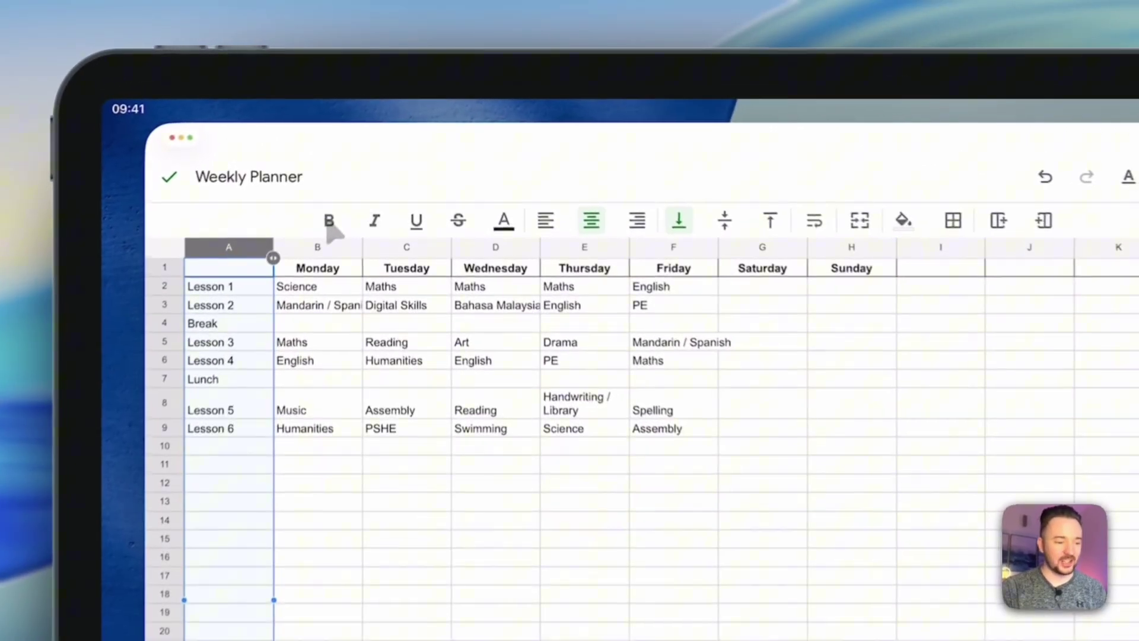
click(328, 224)
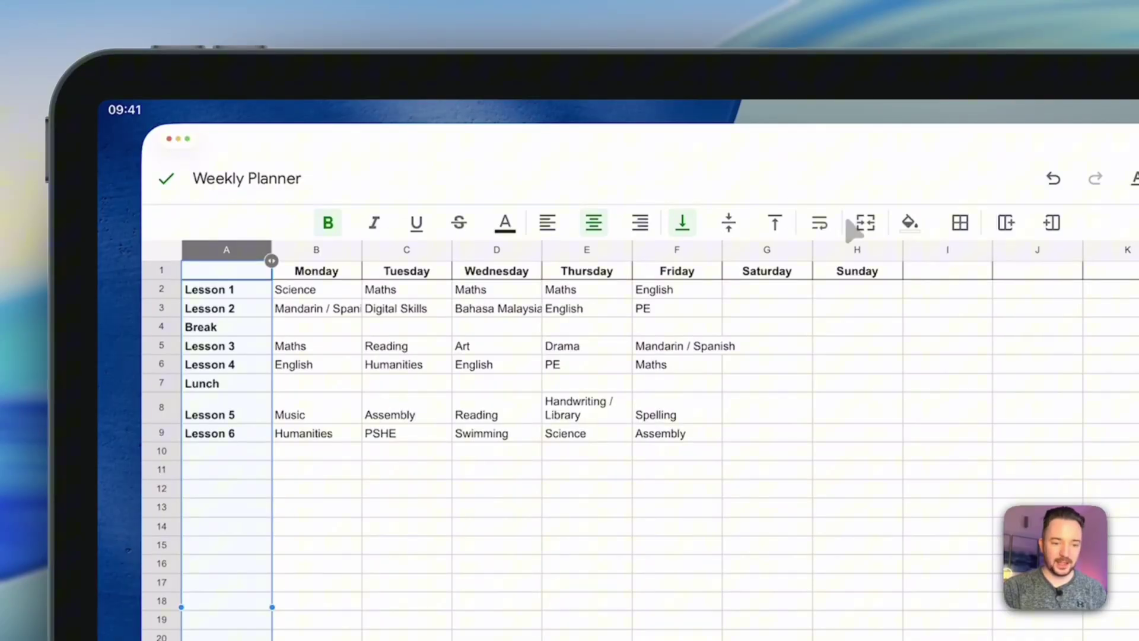
click(960, 224)
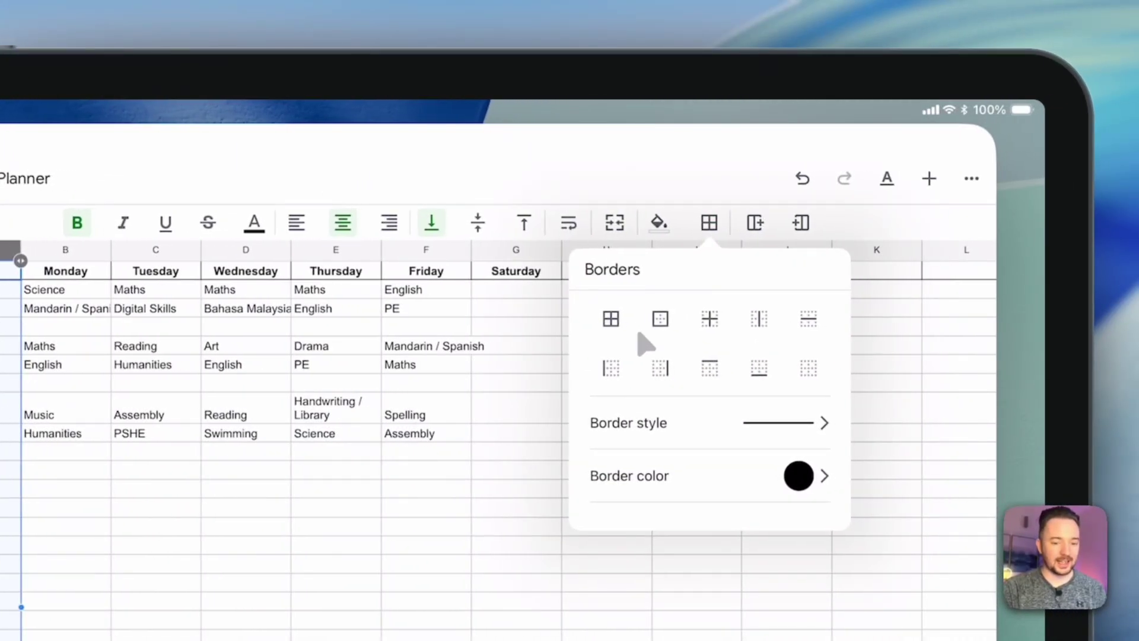
click(611, 320)
click(439, 510)
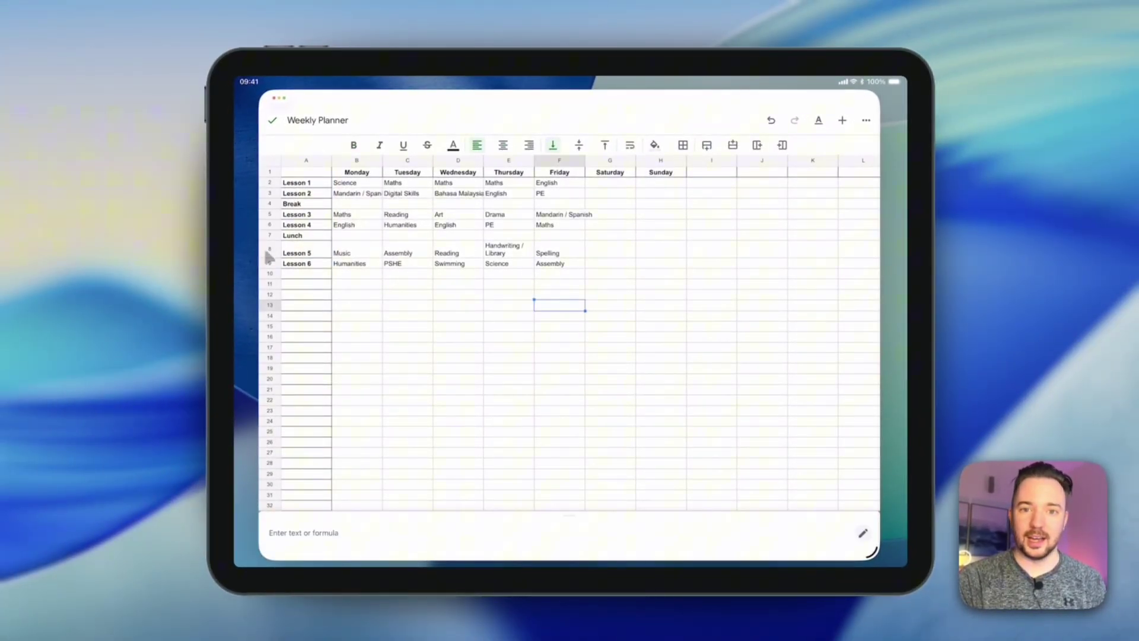
Fill Monday's Lesson 1 Science cell B2 with bright red.
click(446, 285)
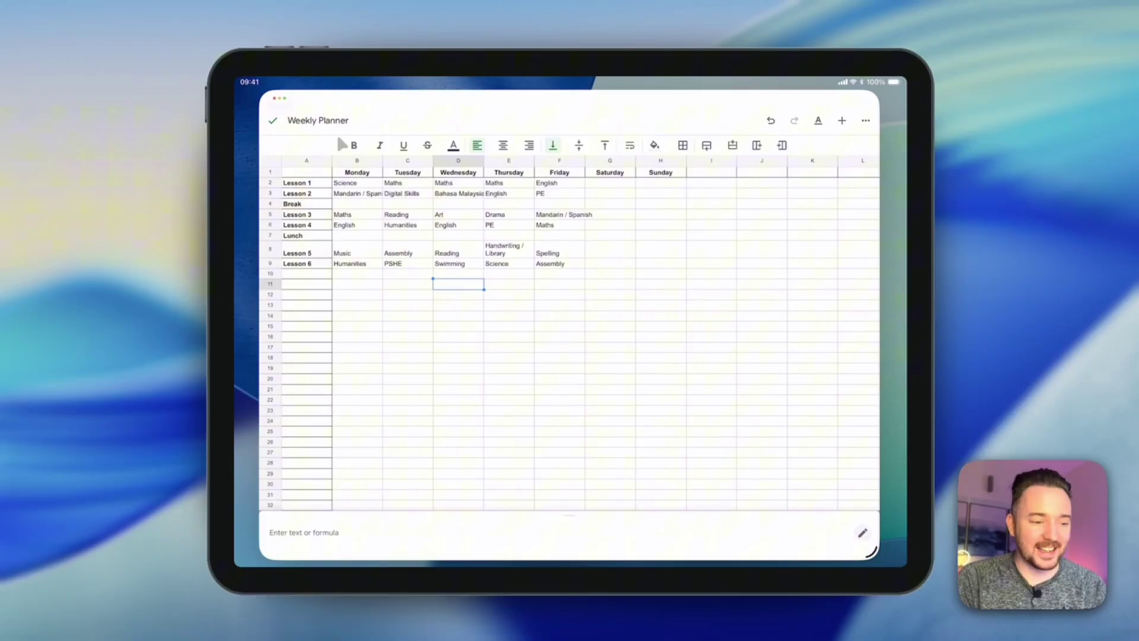
click(353, 186)
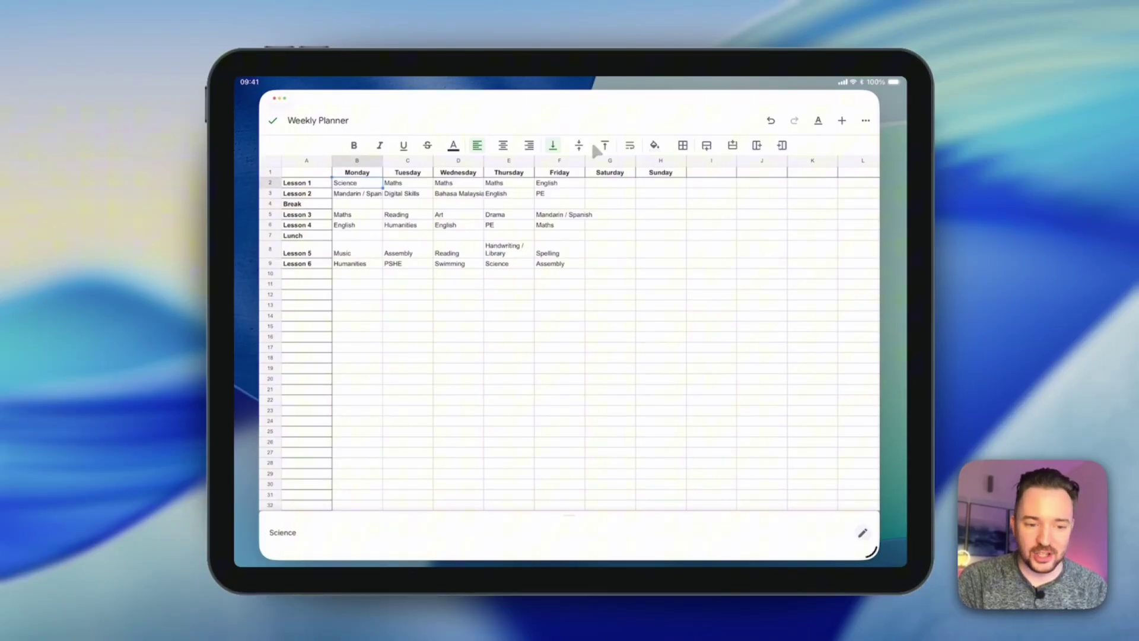
click(655, 144)
click(722, 260)
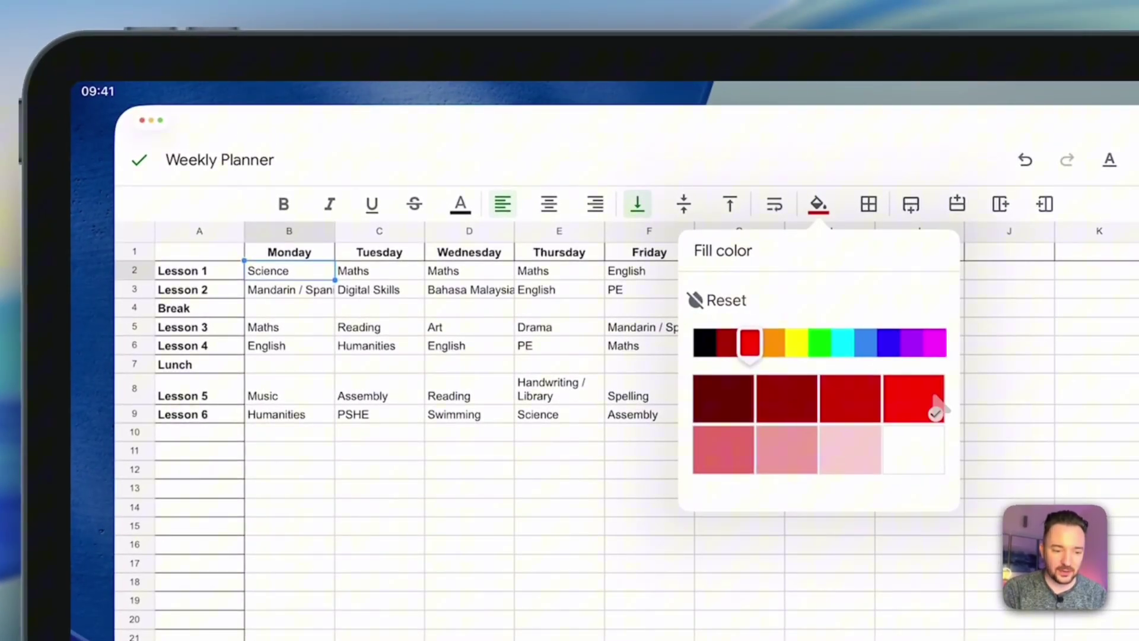
click(423, 279)
Fill Thursday's Lesson 2 English cell E3 with yellow.
click(537, 292)
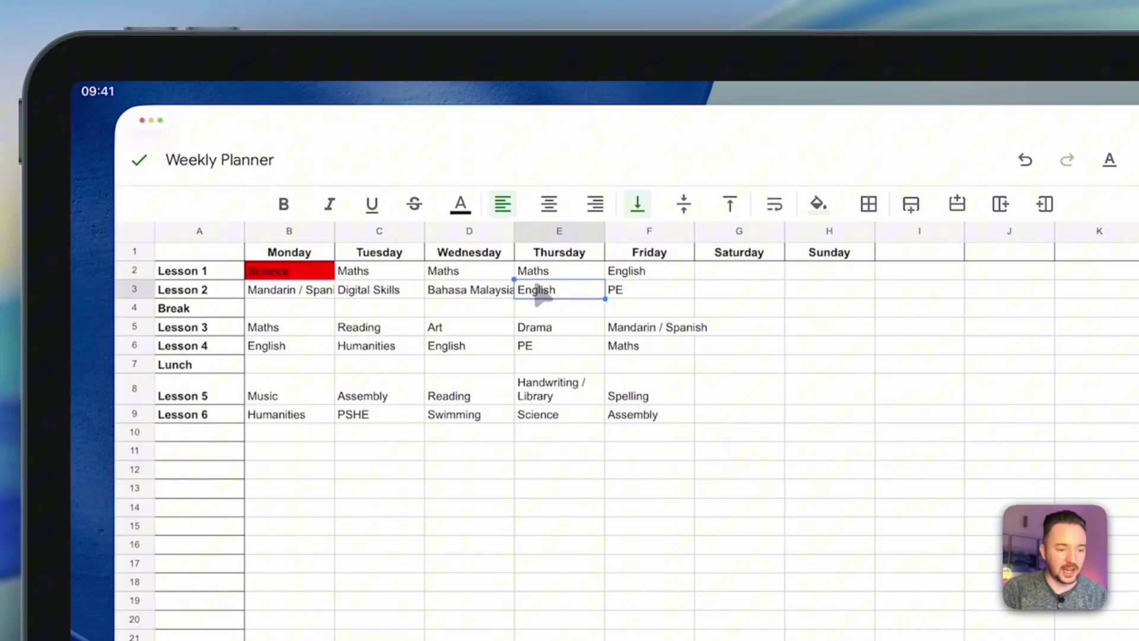
click(818, 203)
click(796, 343)
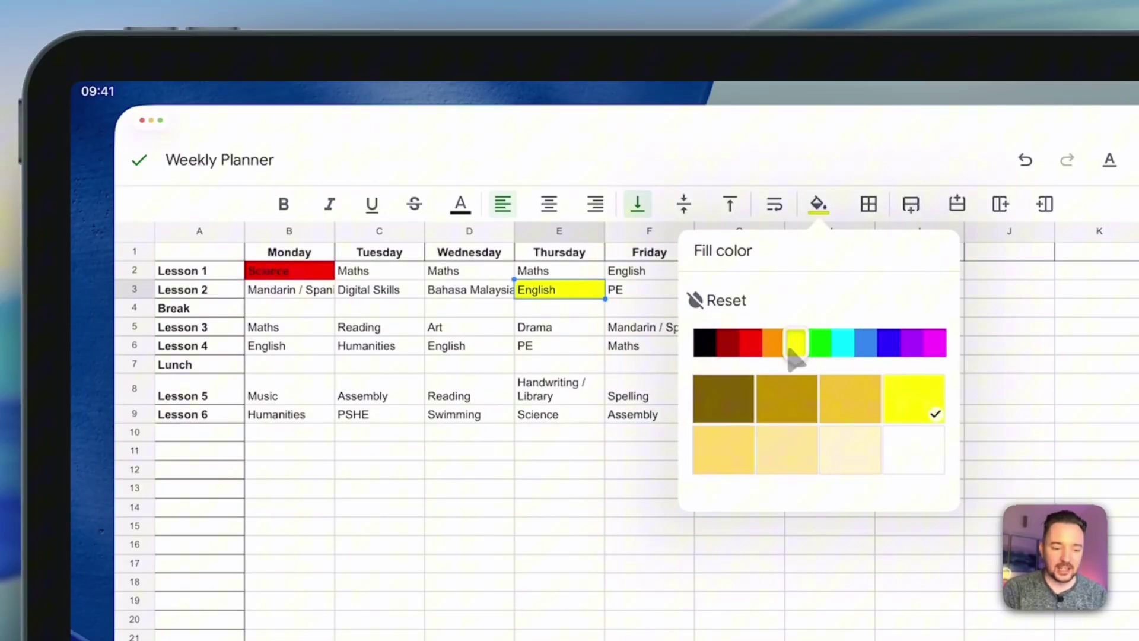
click(1052, 401)
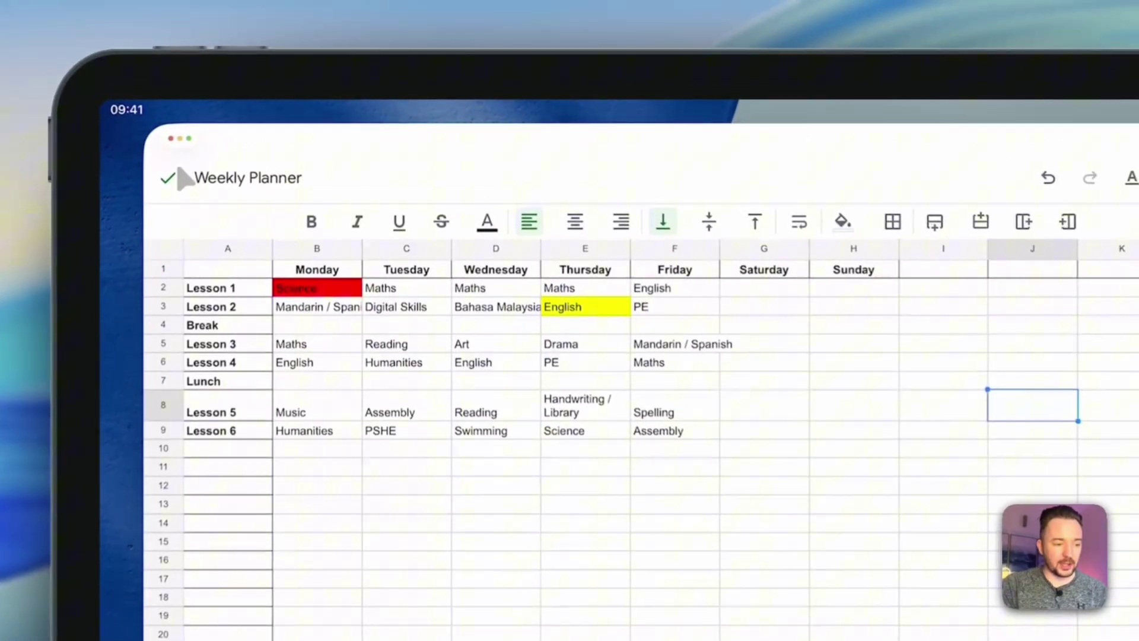
Leave editing and switch off Gridlines for Sheet1.
click(249, 133)
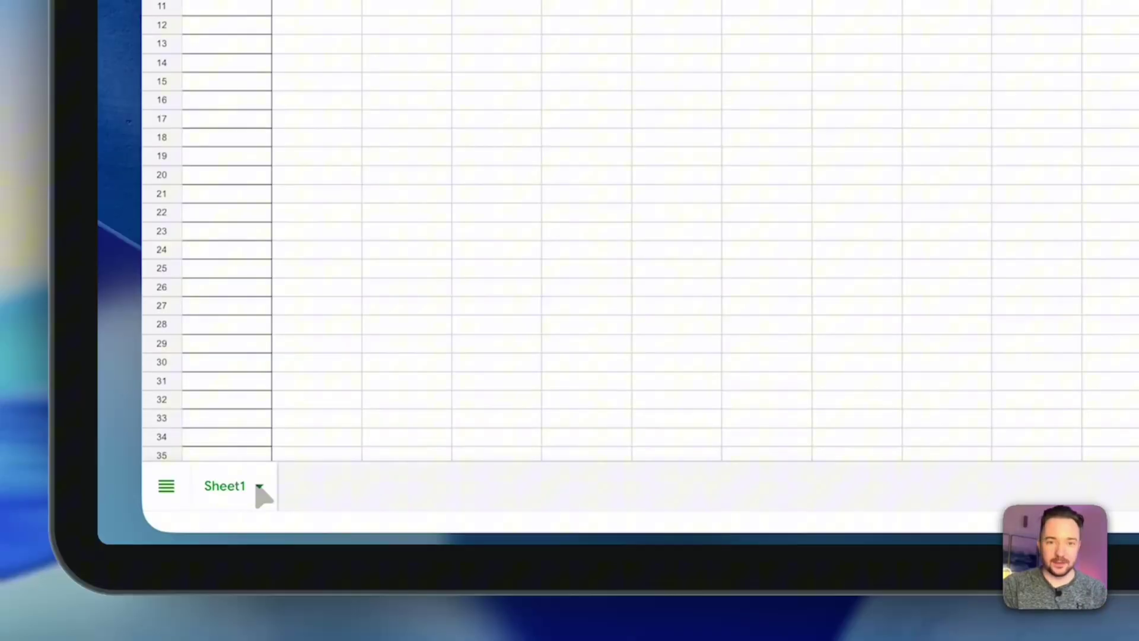
click(258, 486)
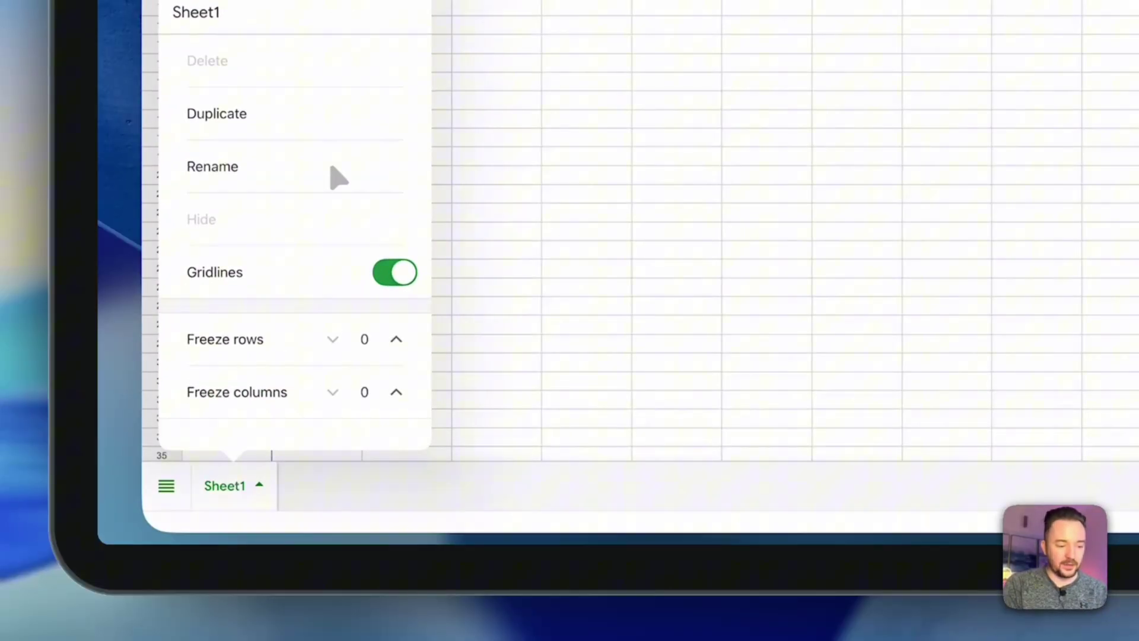
click(393, 272)
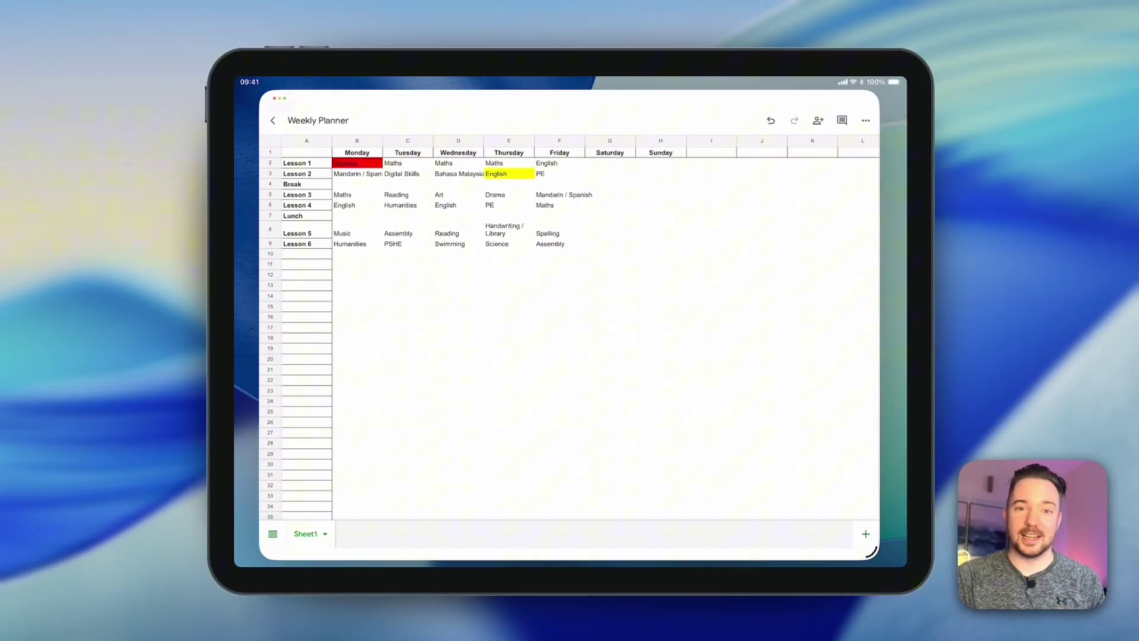
Enter 'Lunch' in Monday's lunch cell B7, then select the whole timetable A1:H9.
click(509, 285)
click(347, 238)
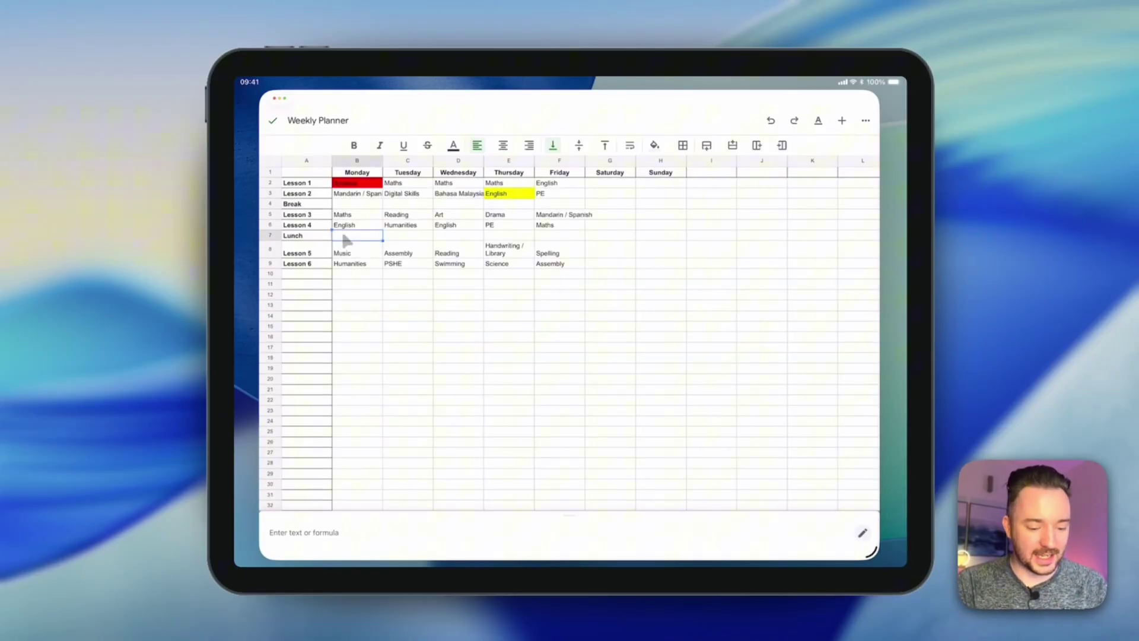
text(Lunch)
key(Return)
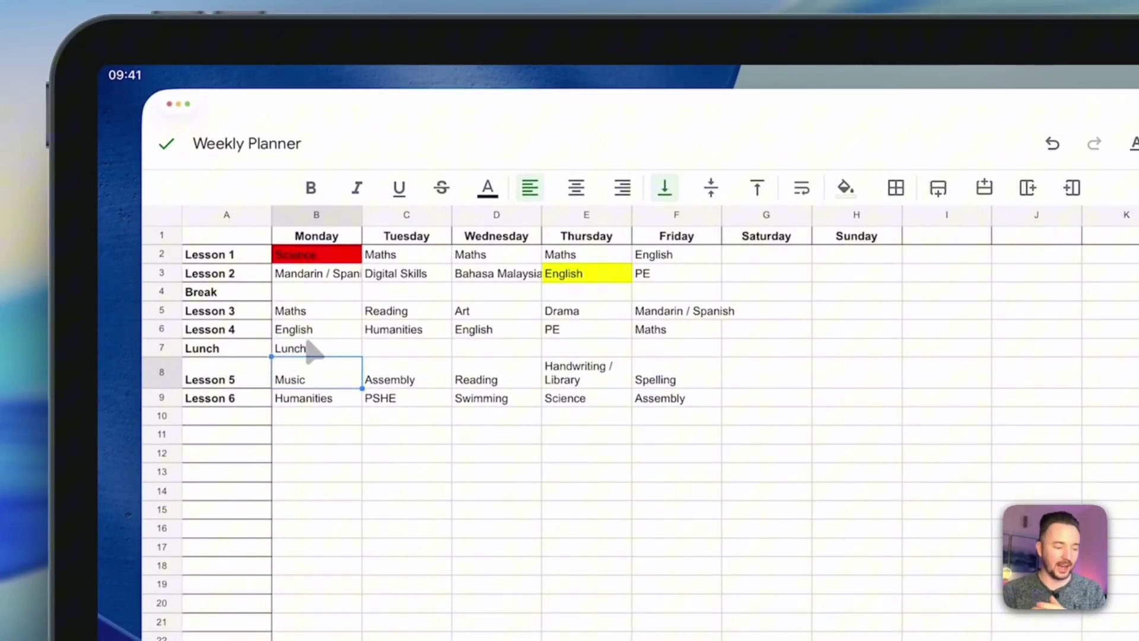
key(ctrl+a)
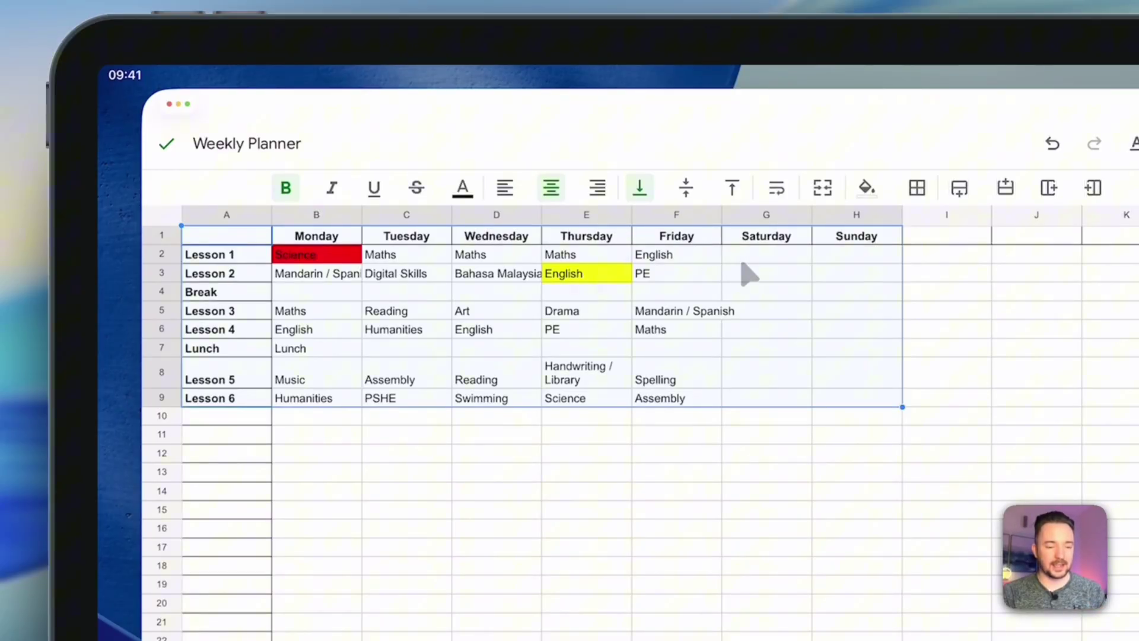
Try left, centre and right alignment on A1:H9, leaving the timetable centred.
click(506, 188)
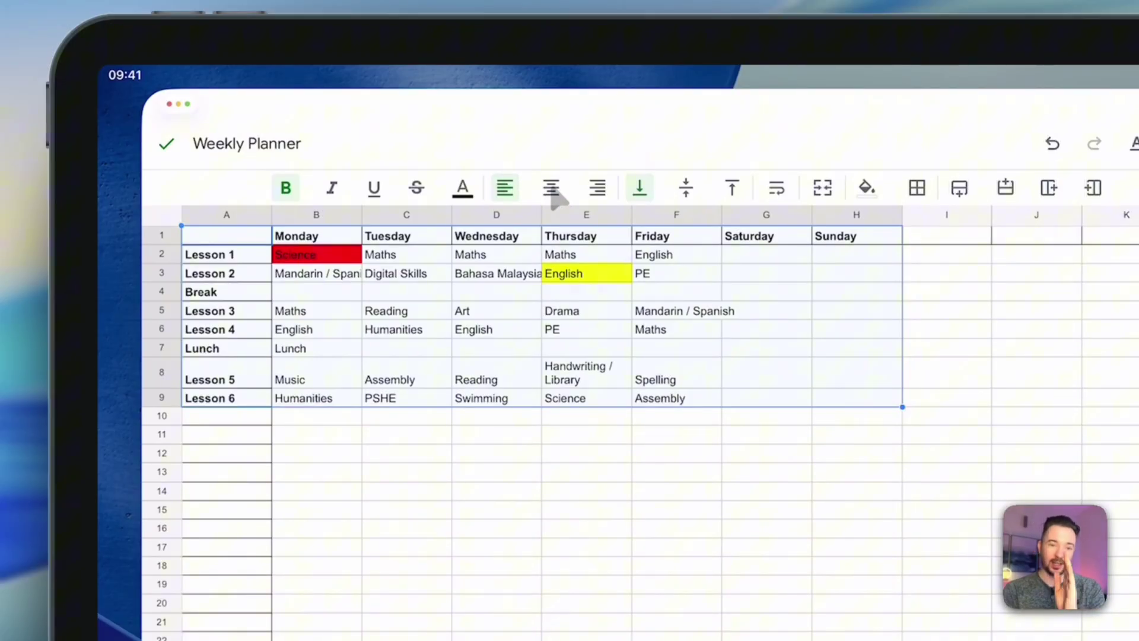
click(552, 192)
click(597, 191)
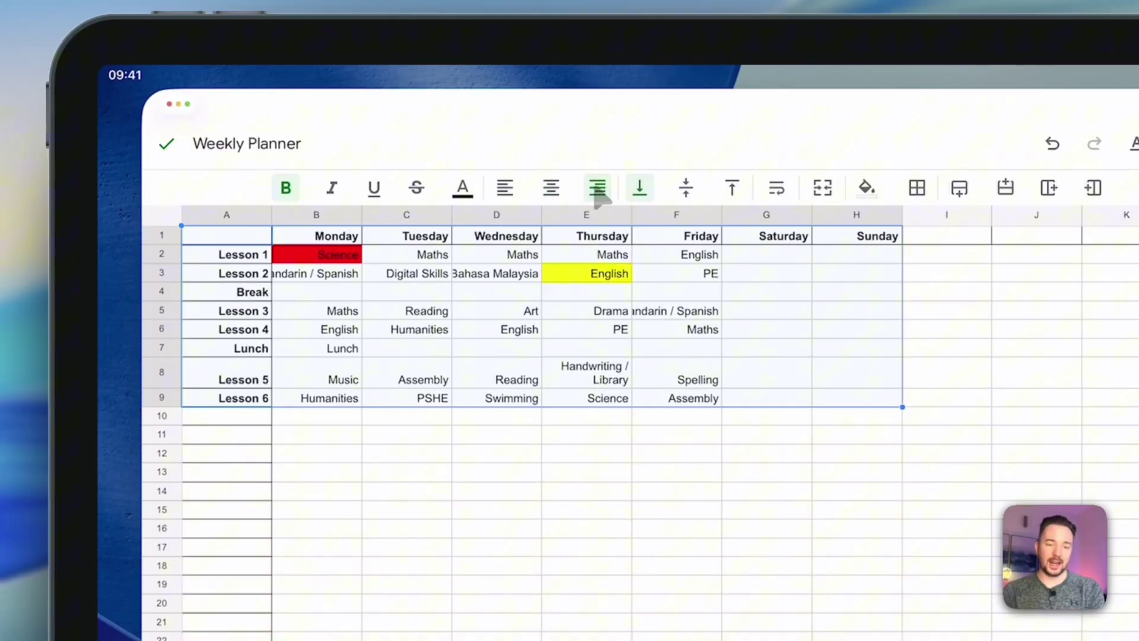
click(552, 190)
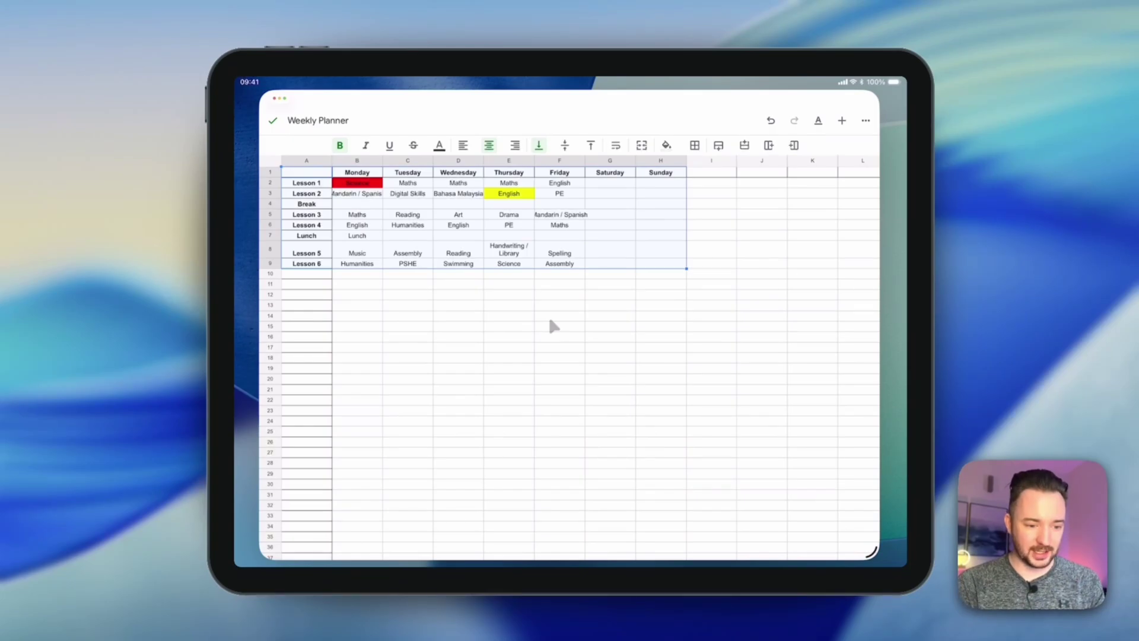
click(658, 490)
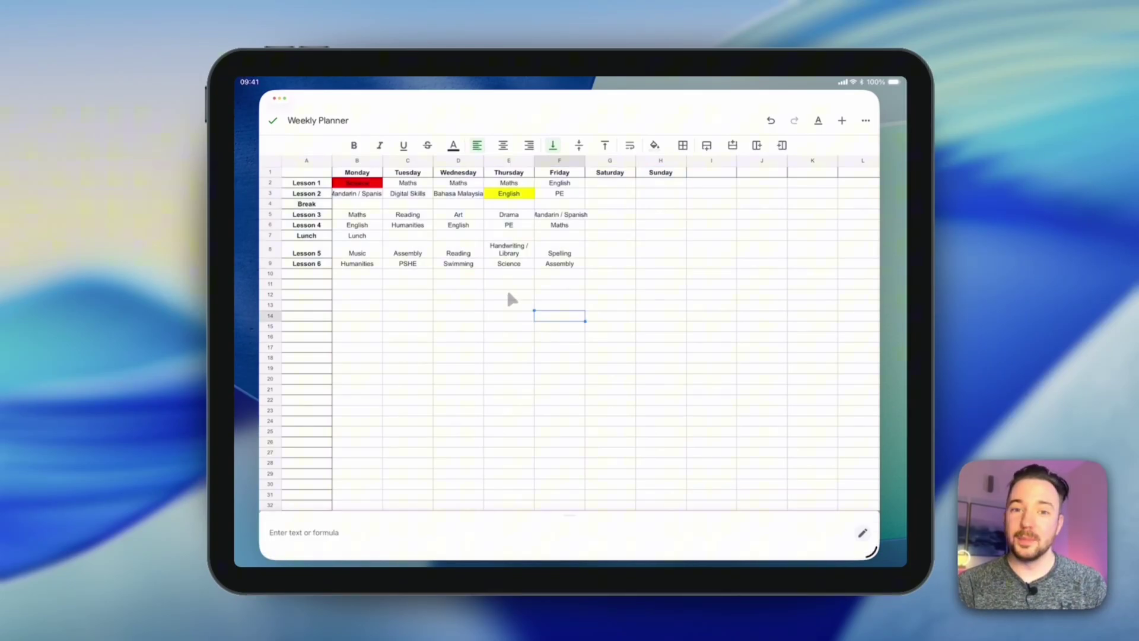
Enter 123 in cell D11 below the timetable and right-align it.
click(466, 291)
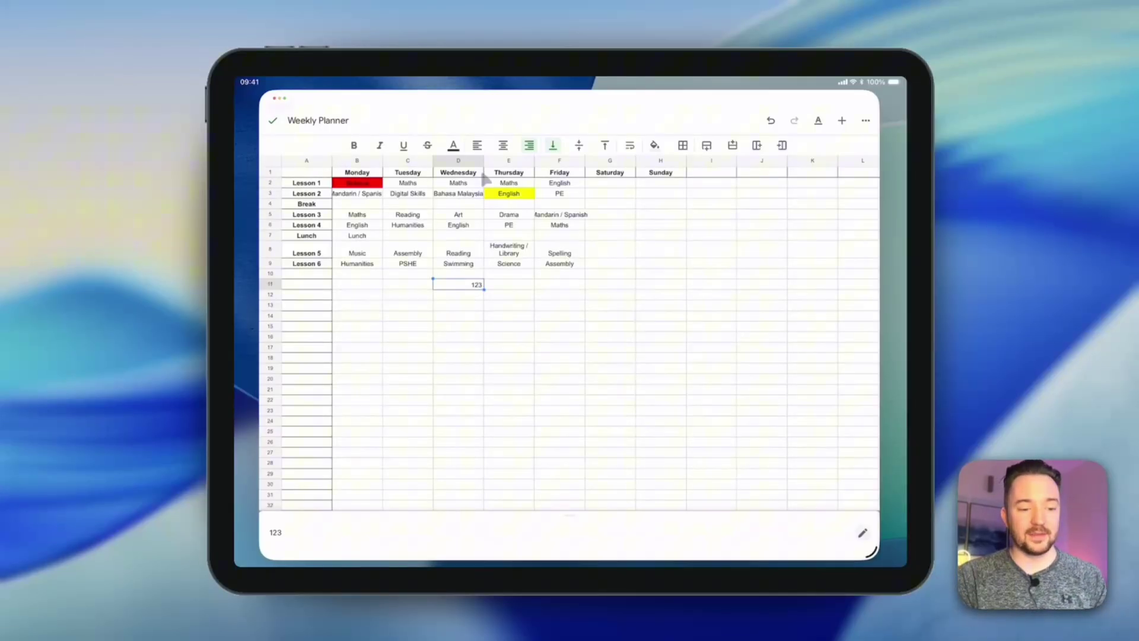
scroll(507, 245, down, 5)
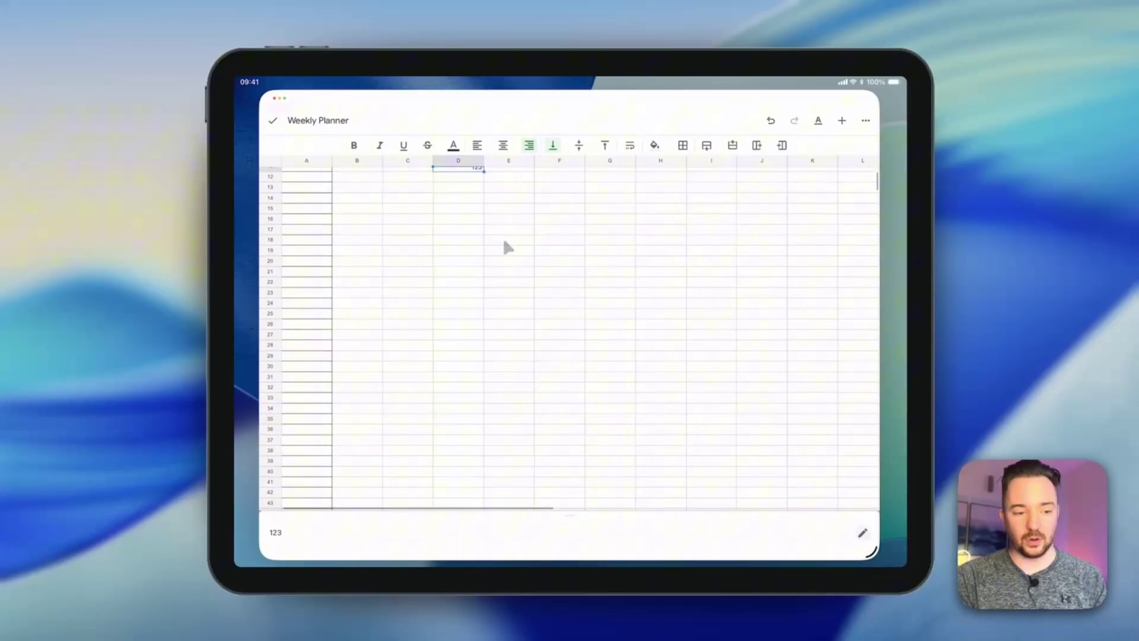
scroll(505, 243, up, 5)
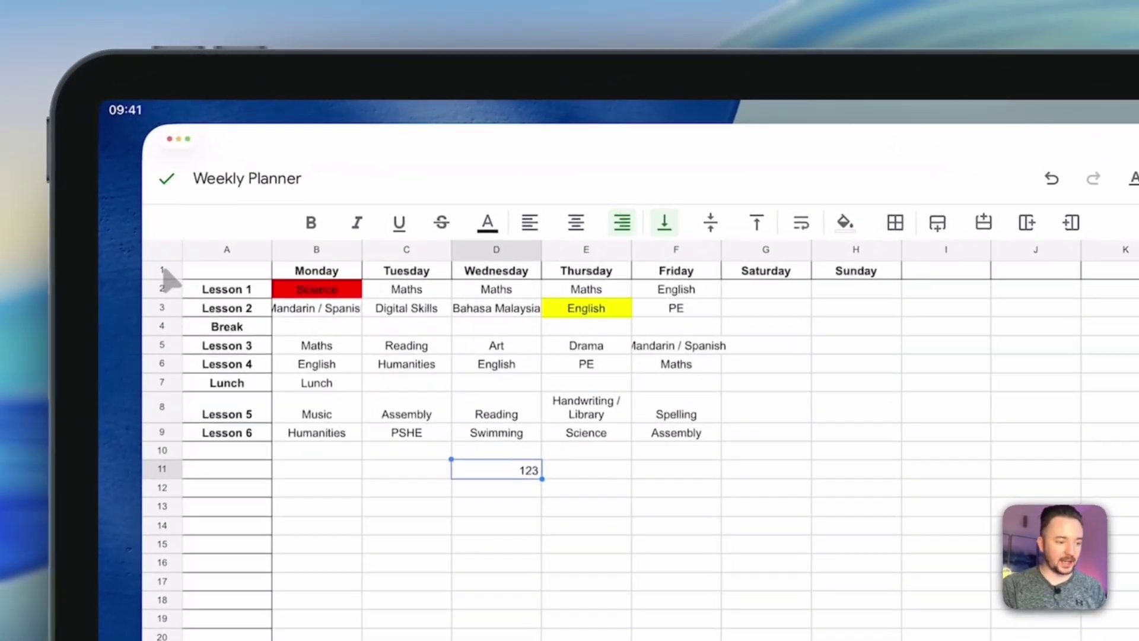
Freeze the day-heading row 1, check it while scrolling, then undo the freeze.
click(272, 172)
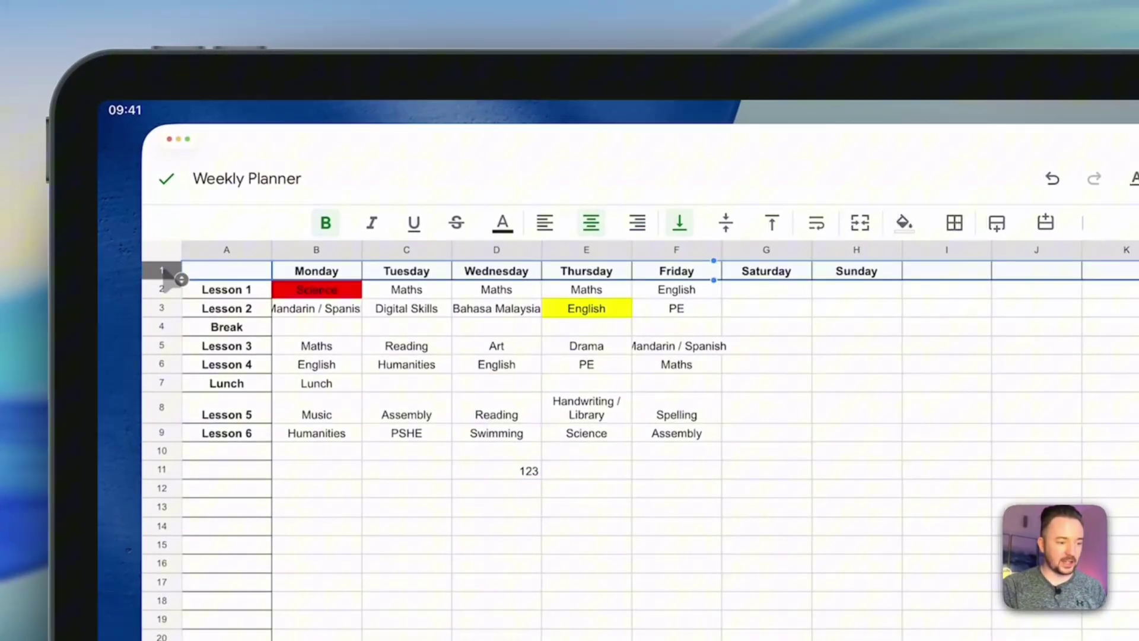
click(166, 272)
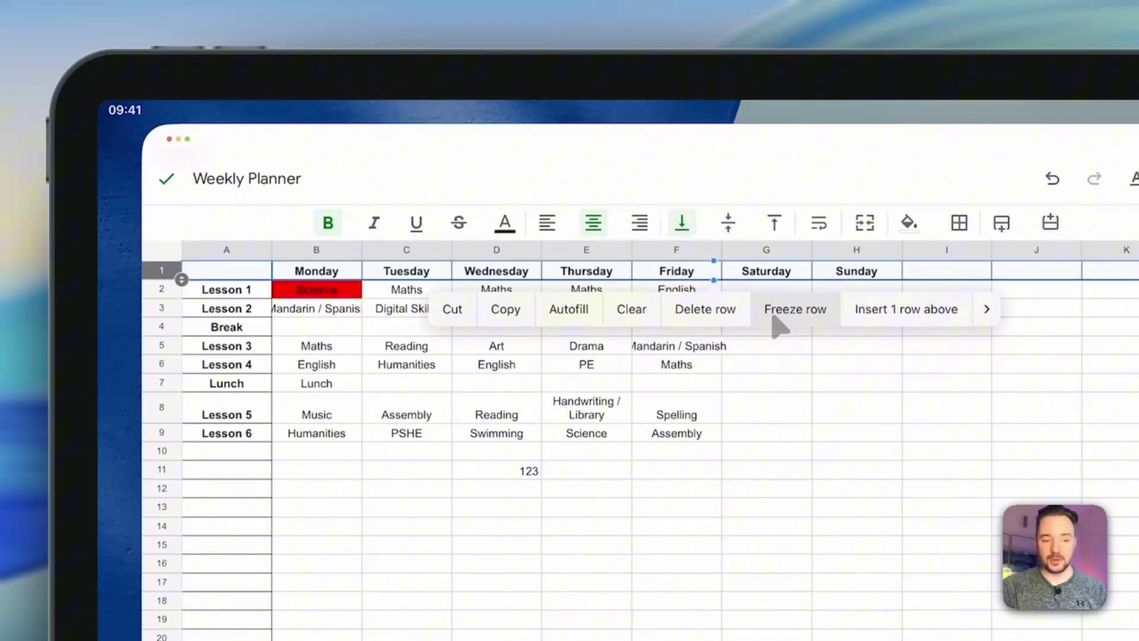
click(791, 313)
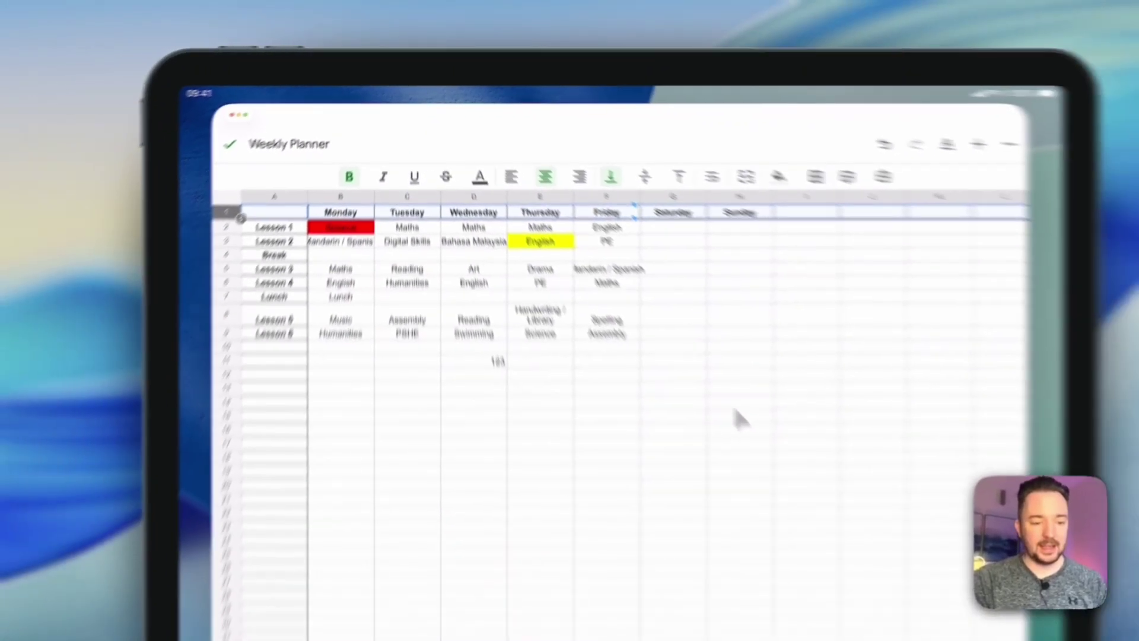
scroll(855, 537, down, 5)
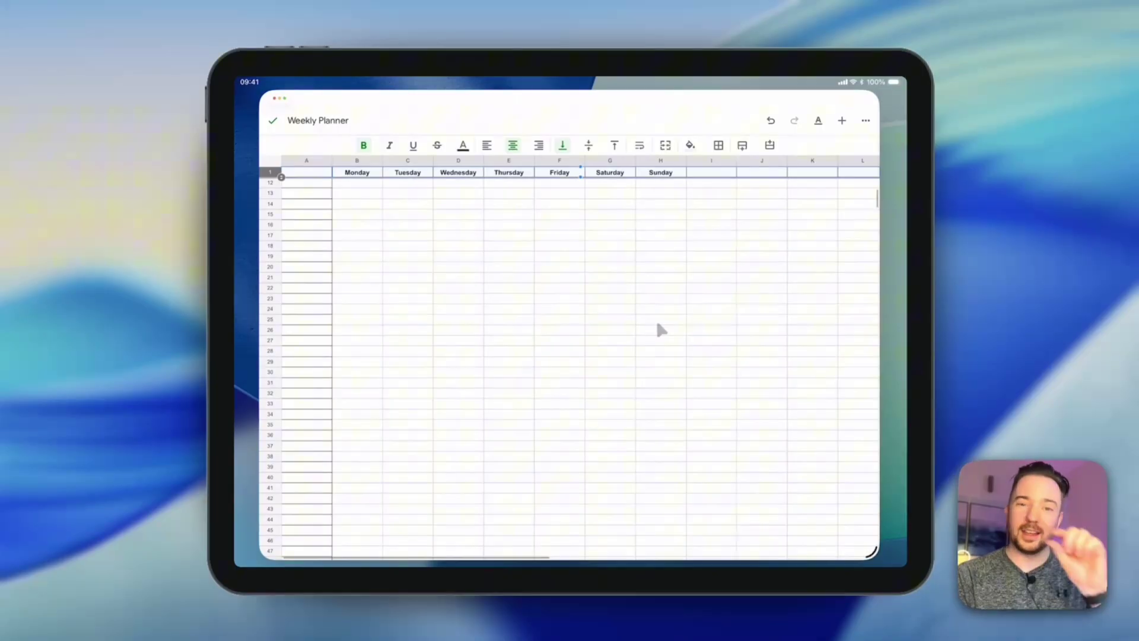
scroll(657, 318, up, 5)
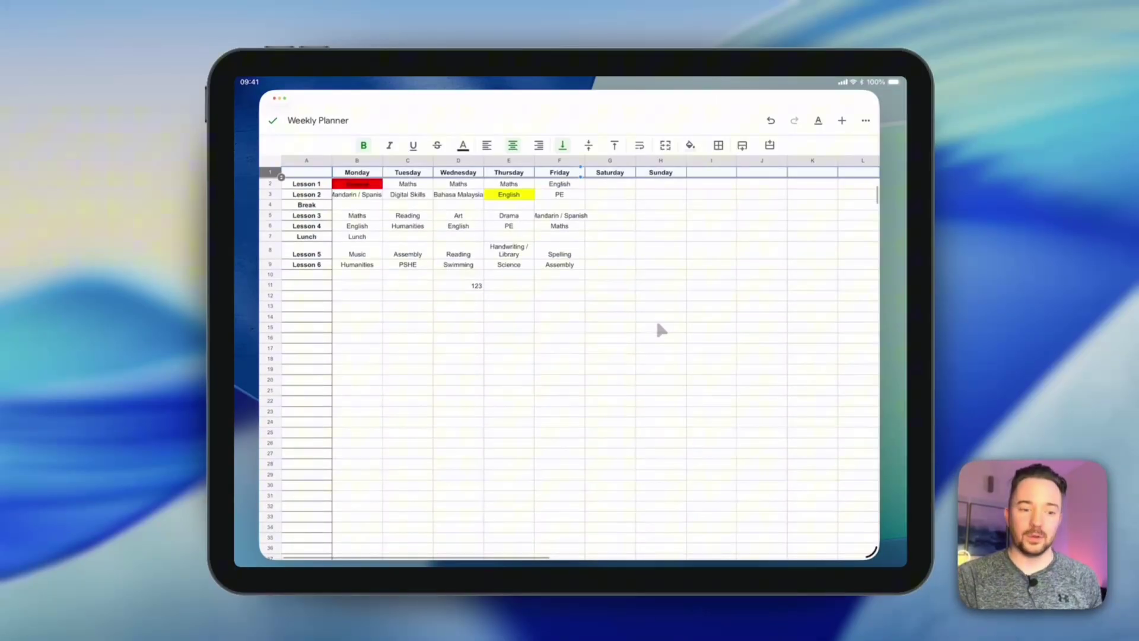
key(super+z)
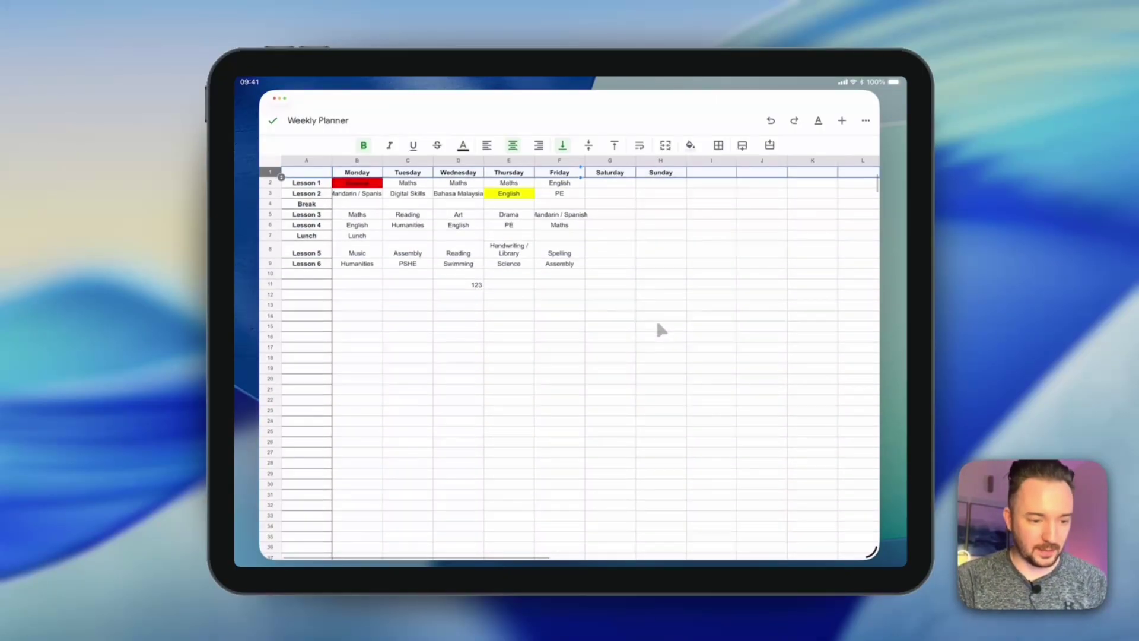
Freeze rows 1 and 2, day headings and Lesson 1, and confirm by scrolling.
click(270, 183)
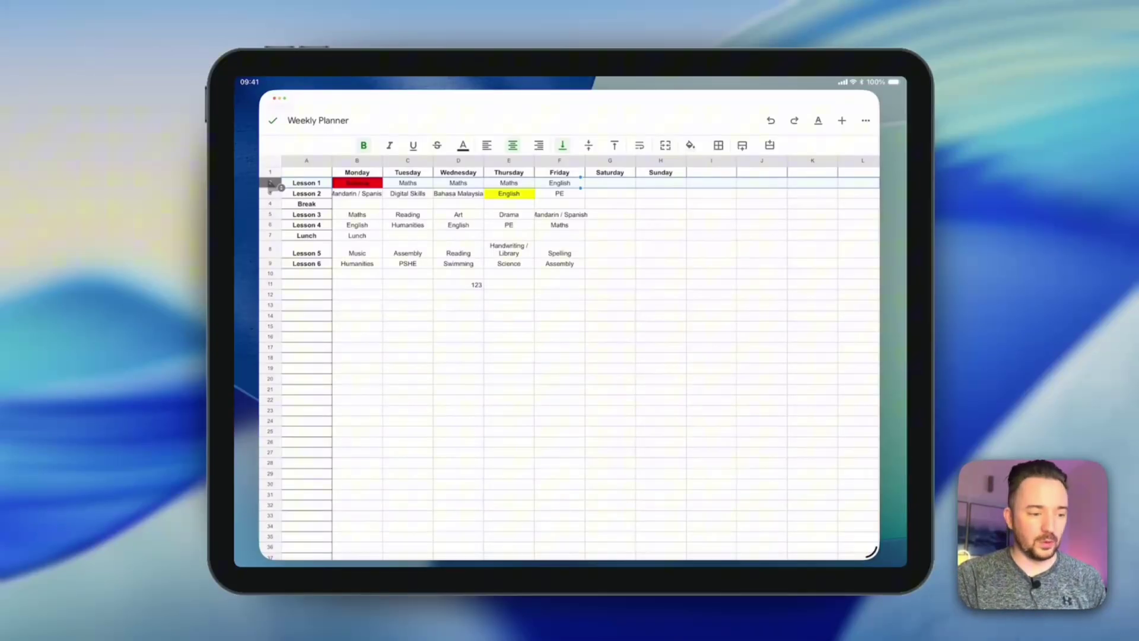
click(271, 184)
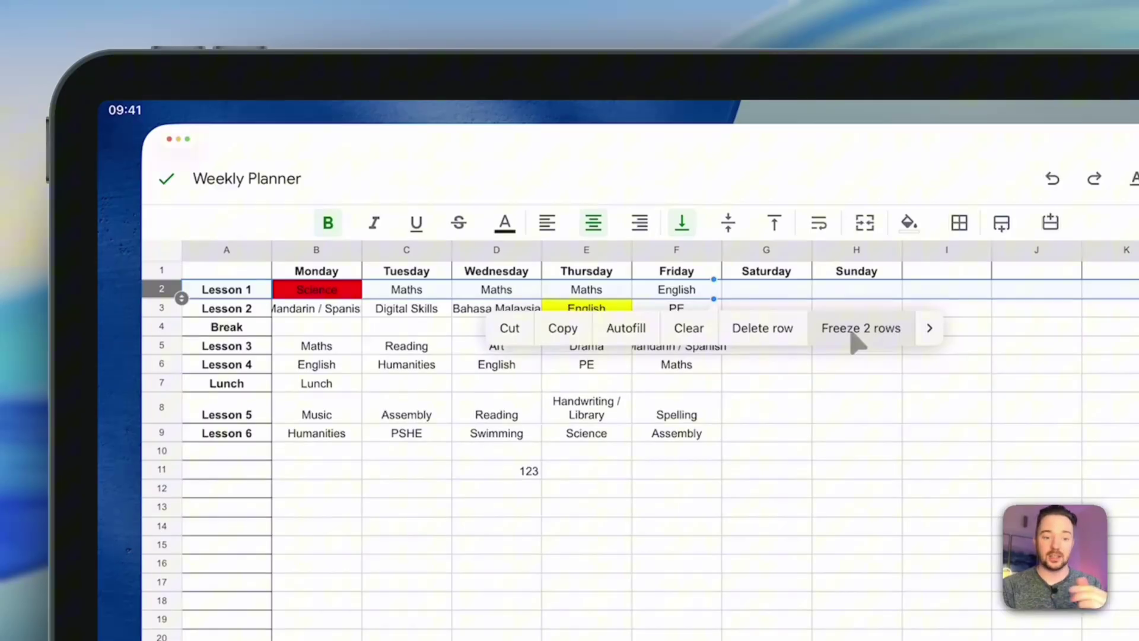
click(857, 329)
scroll(861, 531, down, 5)
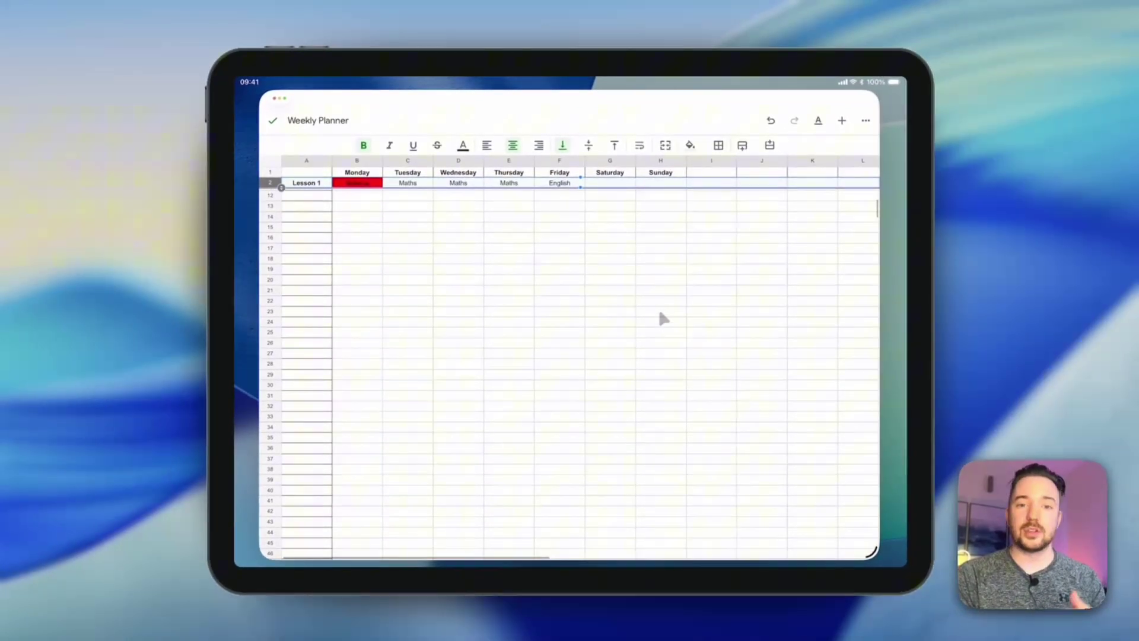
scroll(661, 318, up, 3)
scroll(661, 317, down, 2)
scroll(657, 307, up, 2)
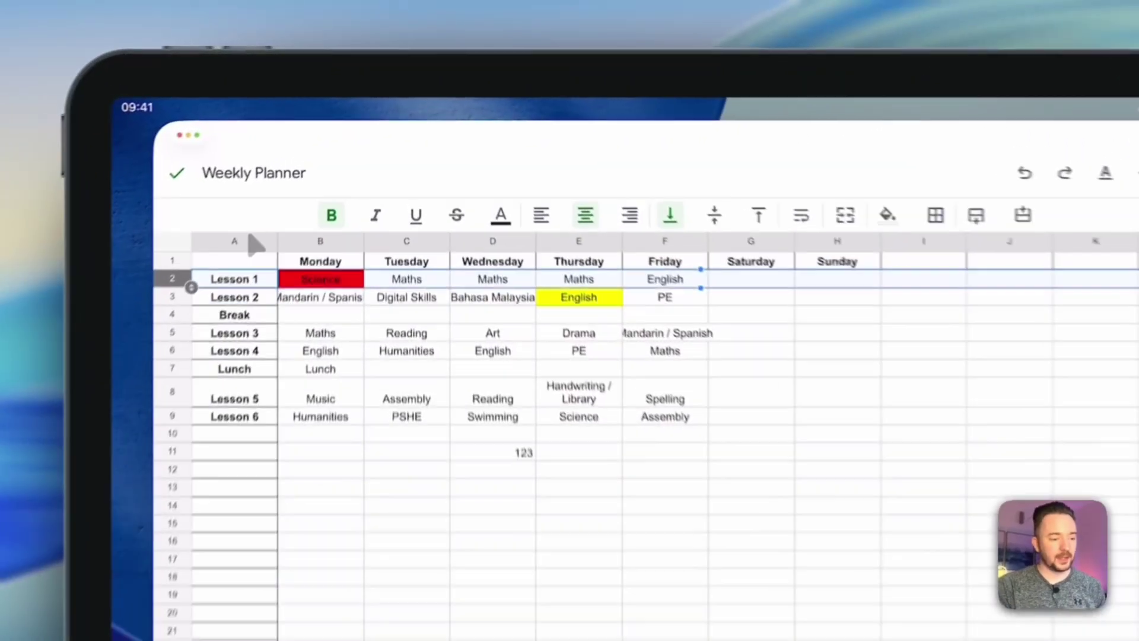
Freeze column A with the lesson labels and scroll sideways to confirm it stays fixed.
click(240, 241)
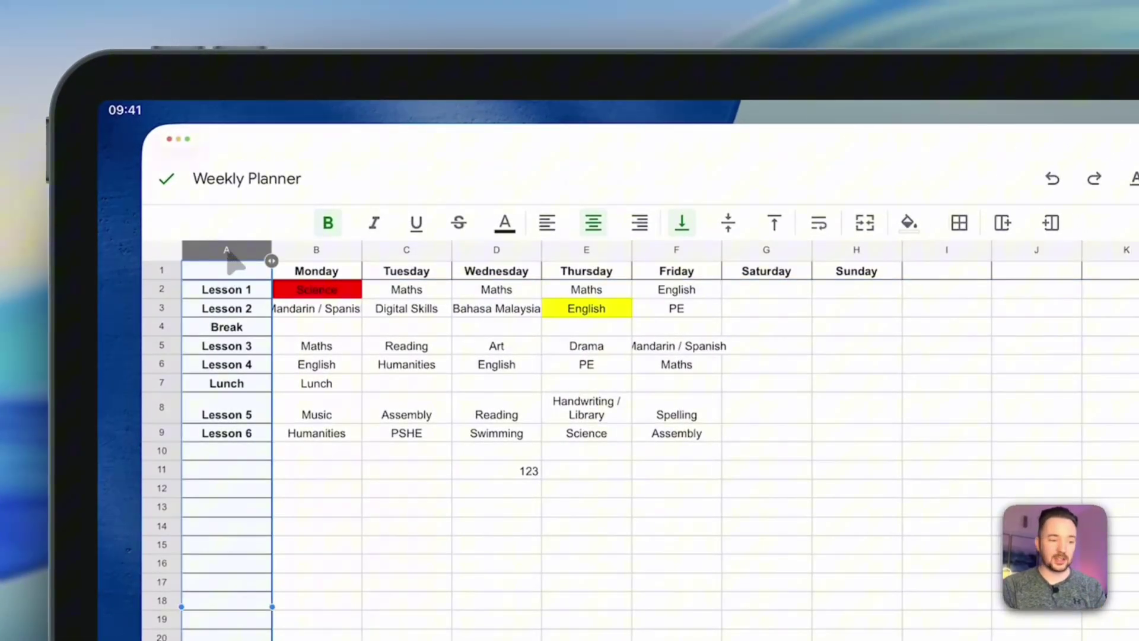
click(230, 254)
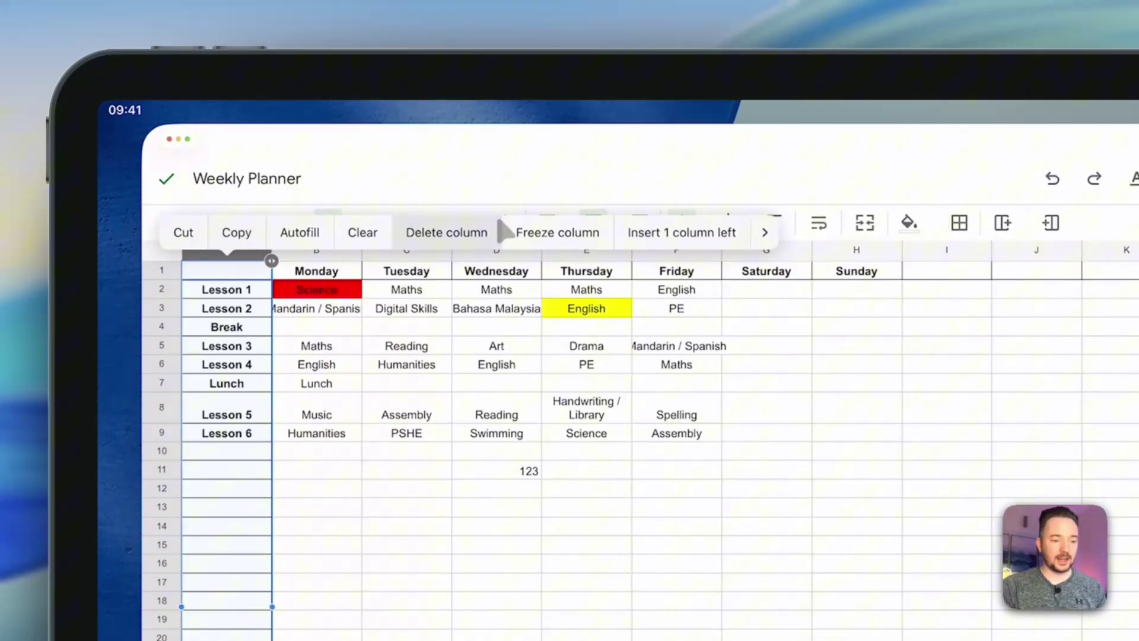
click(552, 232)
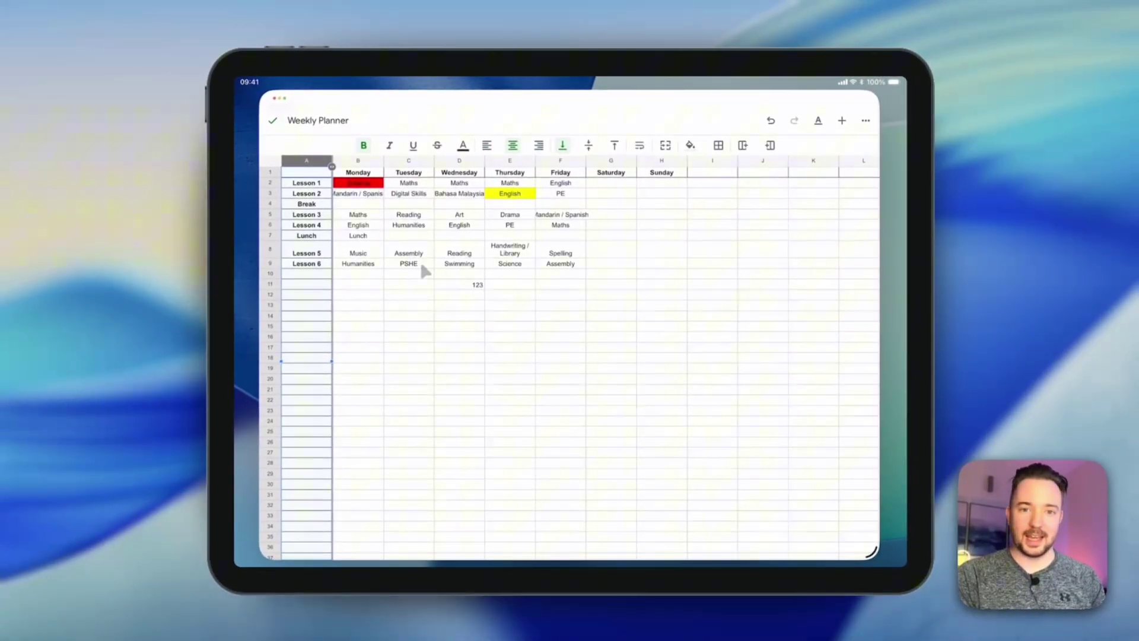
scroll(422, 266, right, 2)
scroll(581, 279, right, 5)
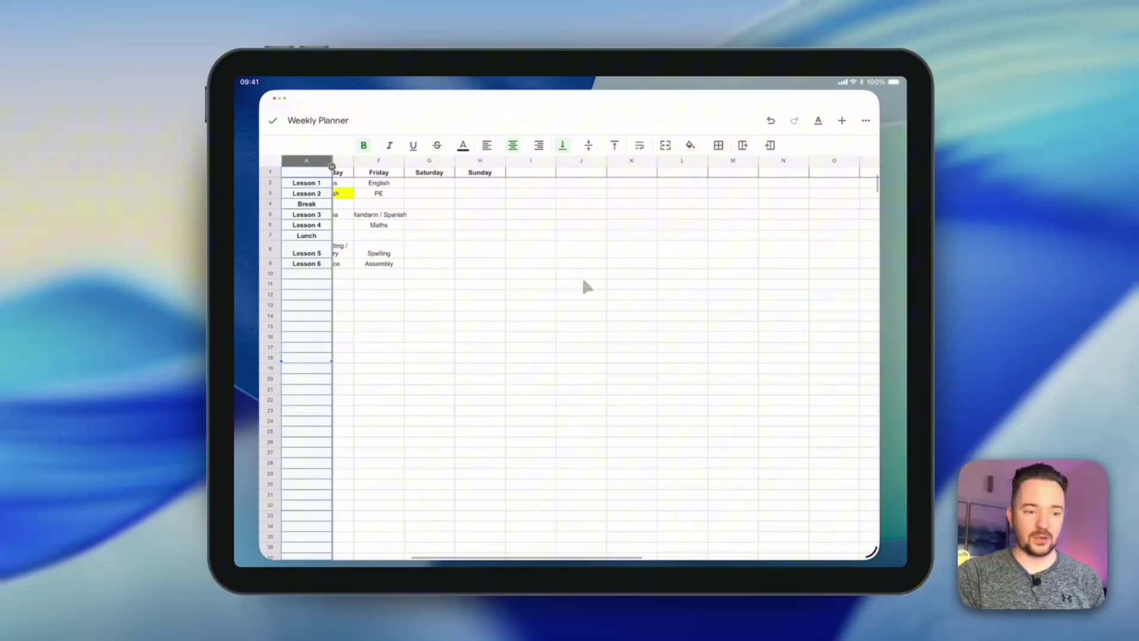
scroll(585, 285, right, 2)
scroll(585, 285, left, 8)
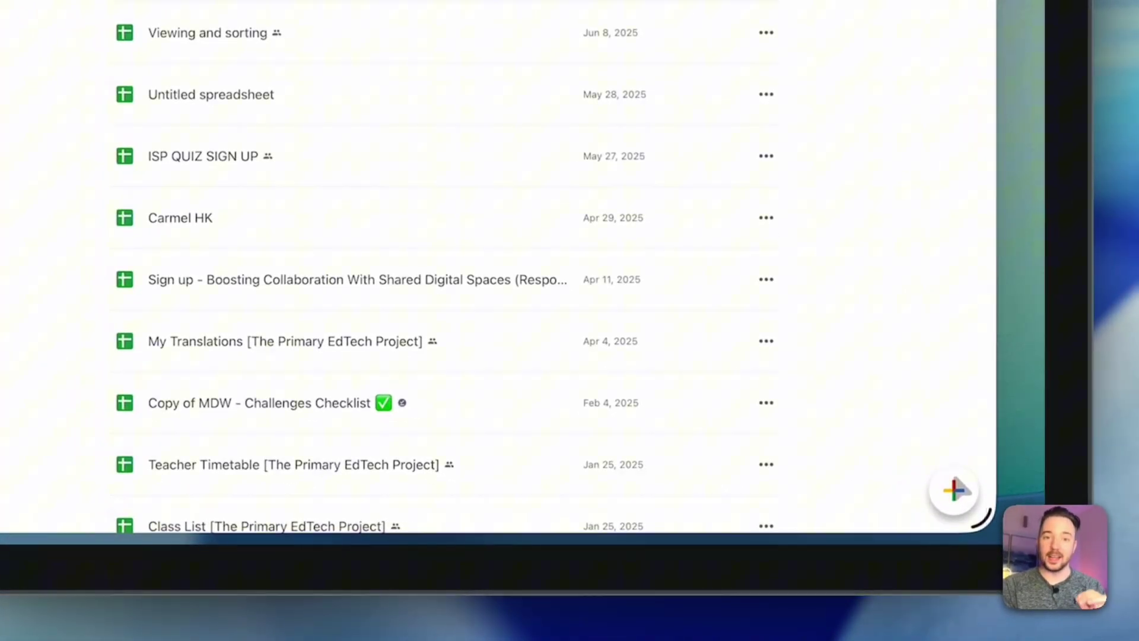
Open the spreadsheet Templates gallery from the + button and scroll through it.
click(954, 491)
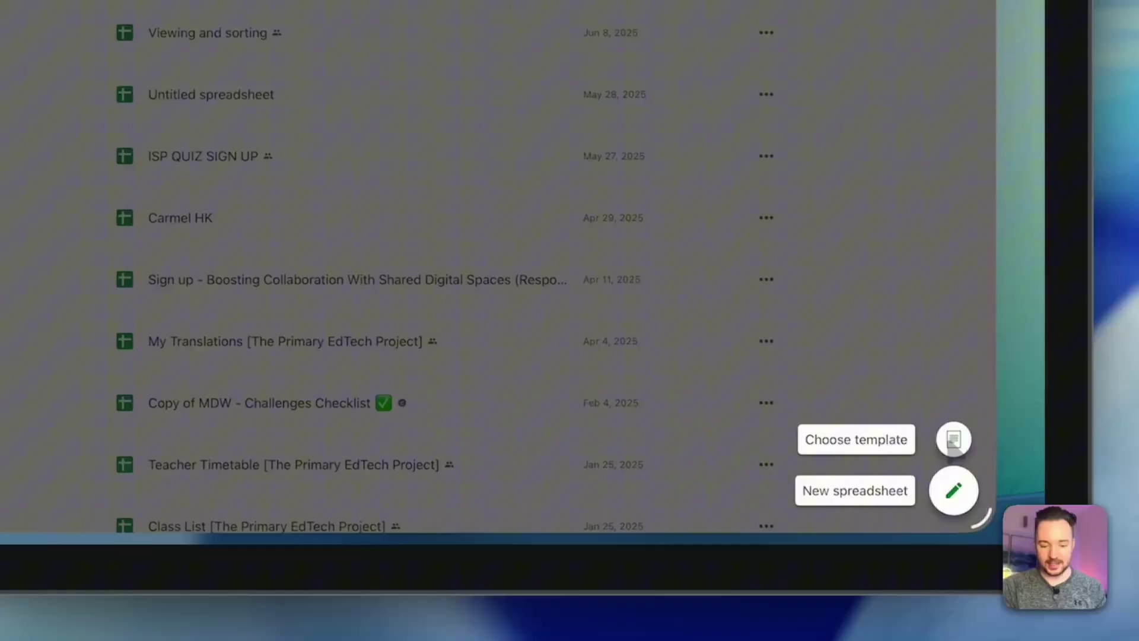
click(954, 440)
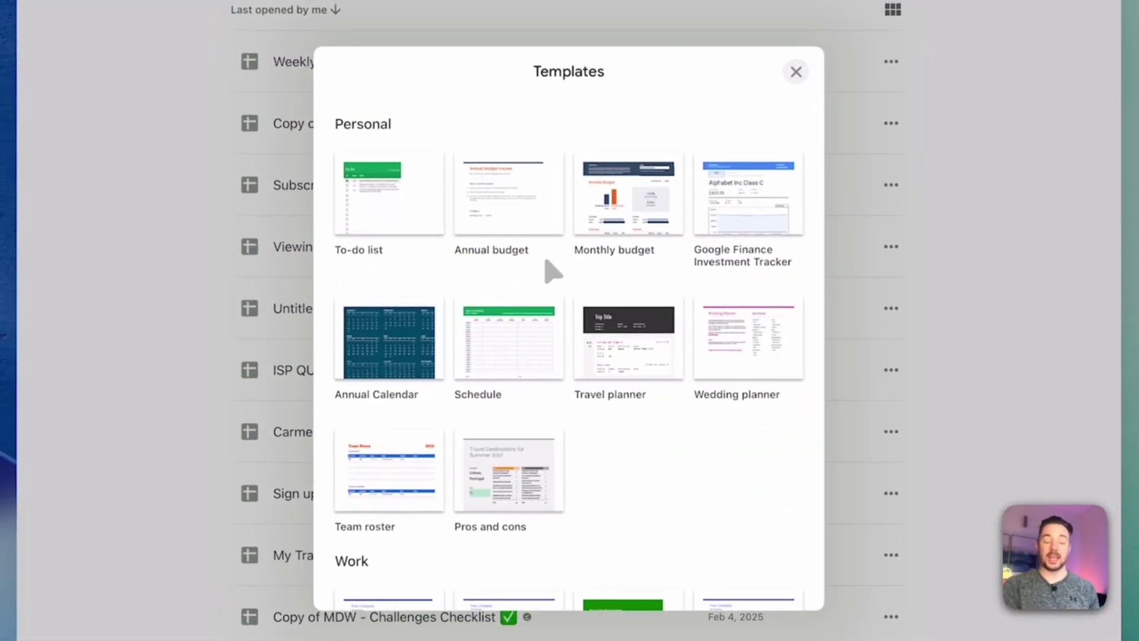
scroll(545, 270, down, 2)
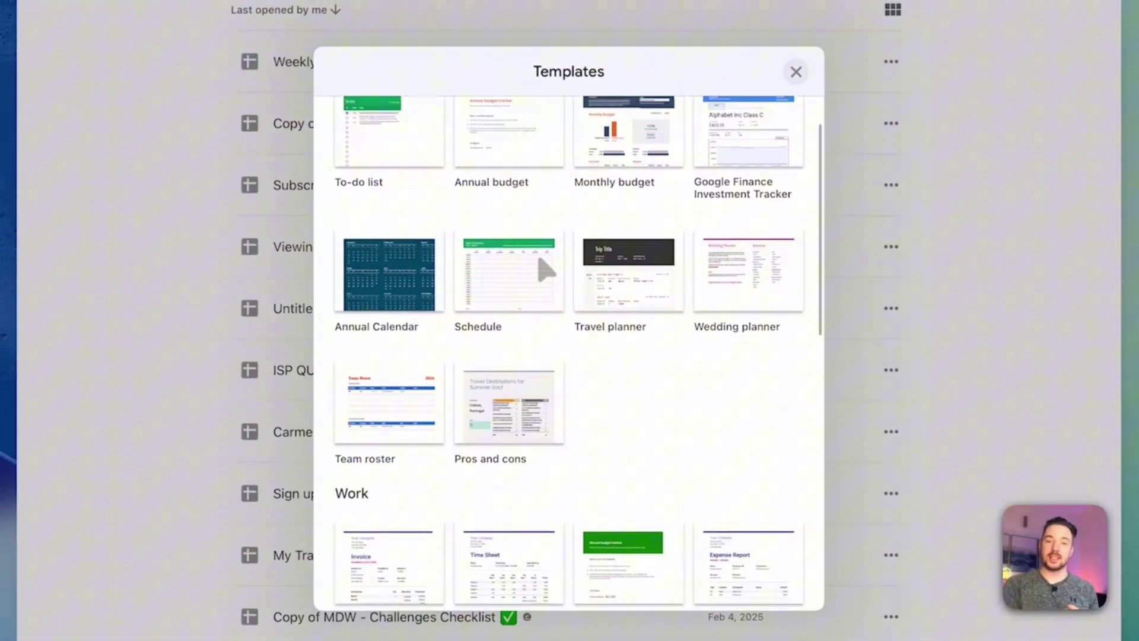
scroll(544, 270, down, 5)
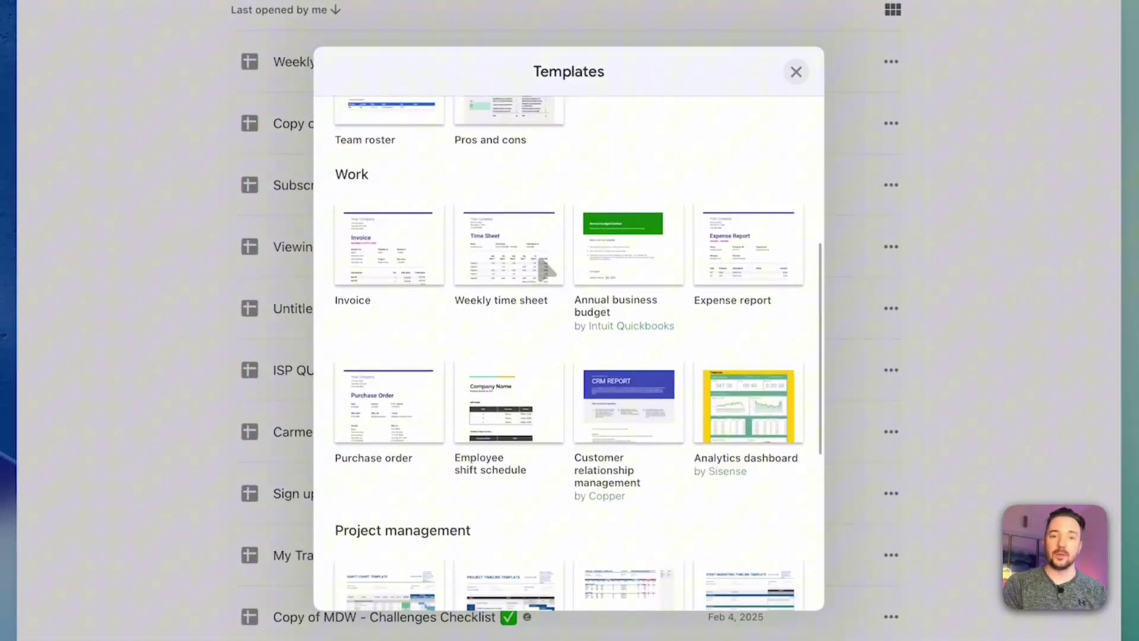
scroll(545, 270, down, 7)
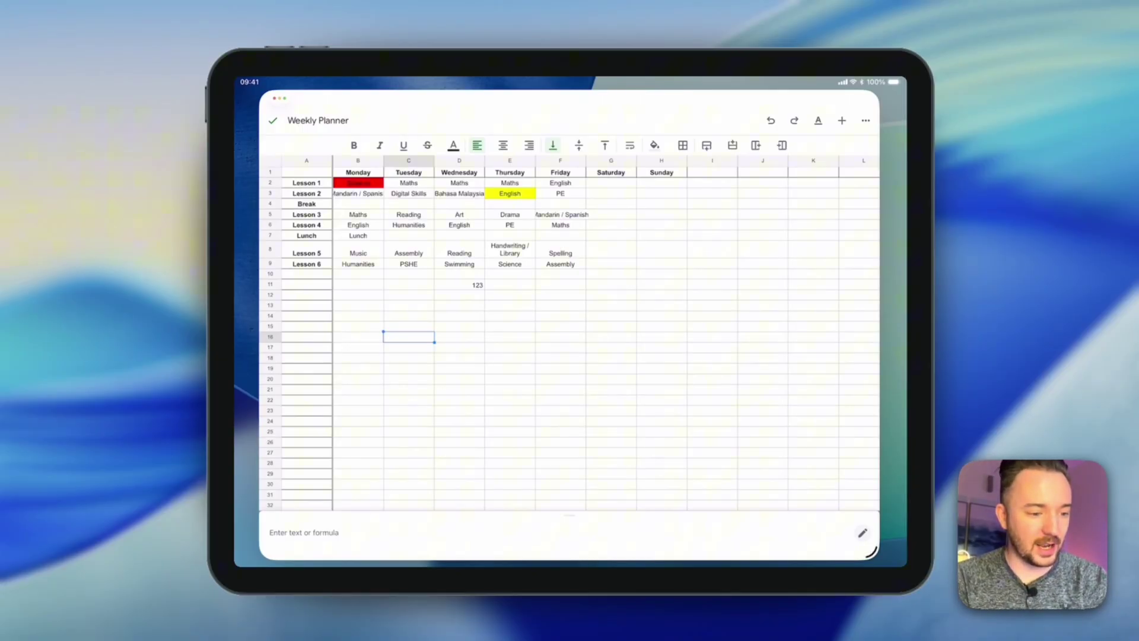
Trial-move the Monday column rightward, then drag the Lesson 2 row further down.
click(357, 160)
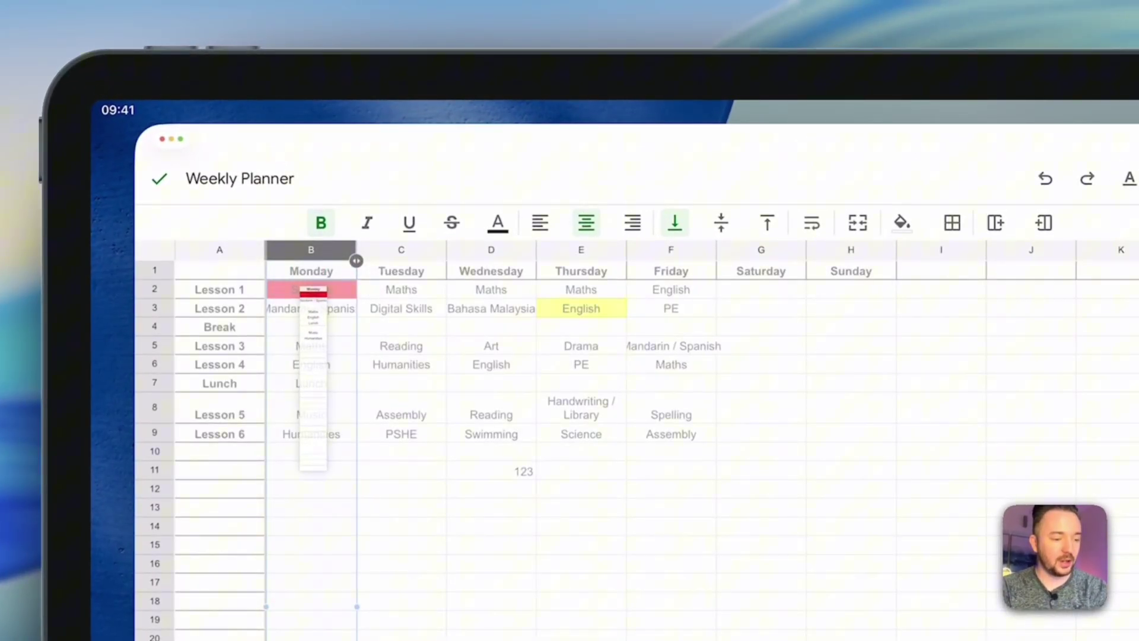
drag(313, 291, 760, 331)
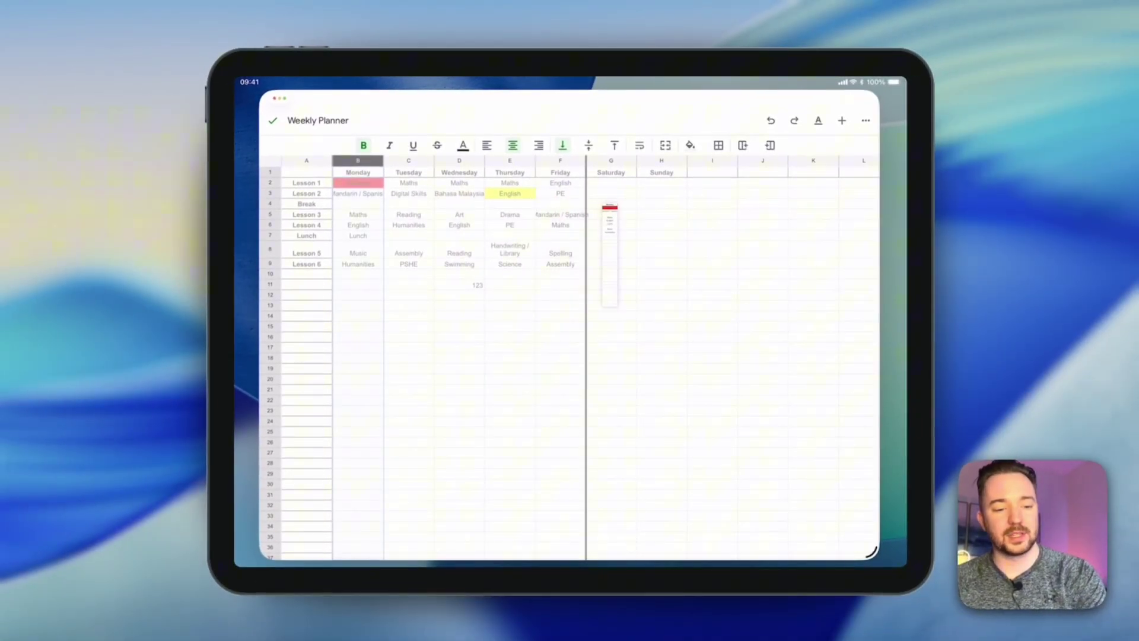
drag(609, 255, 630, 261)
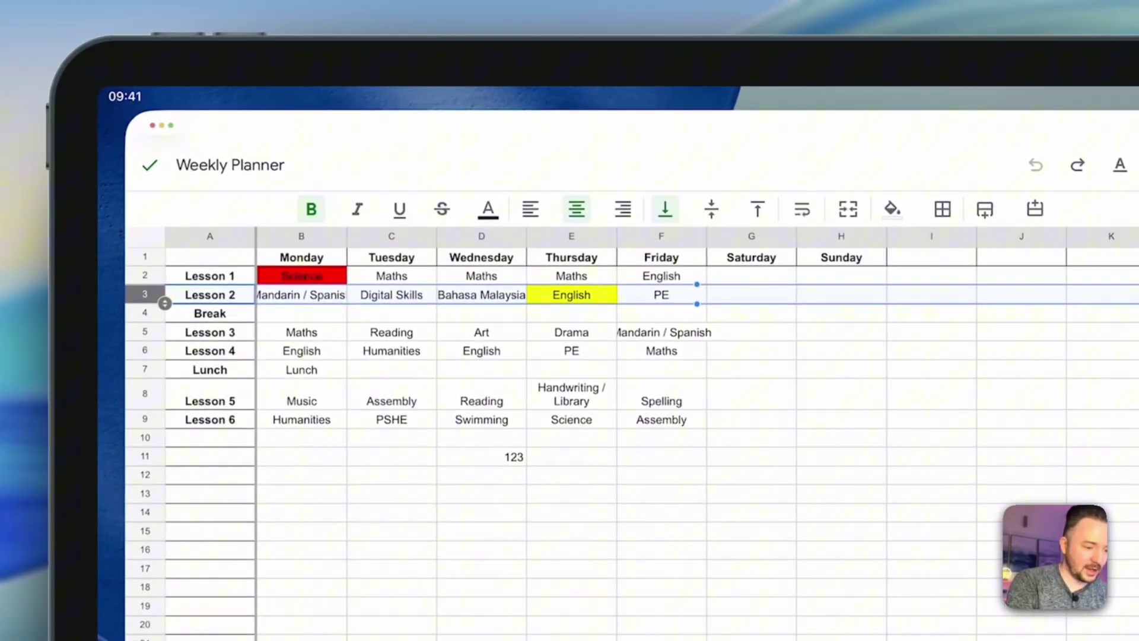
drag(164, 303, 178, 511)
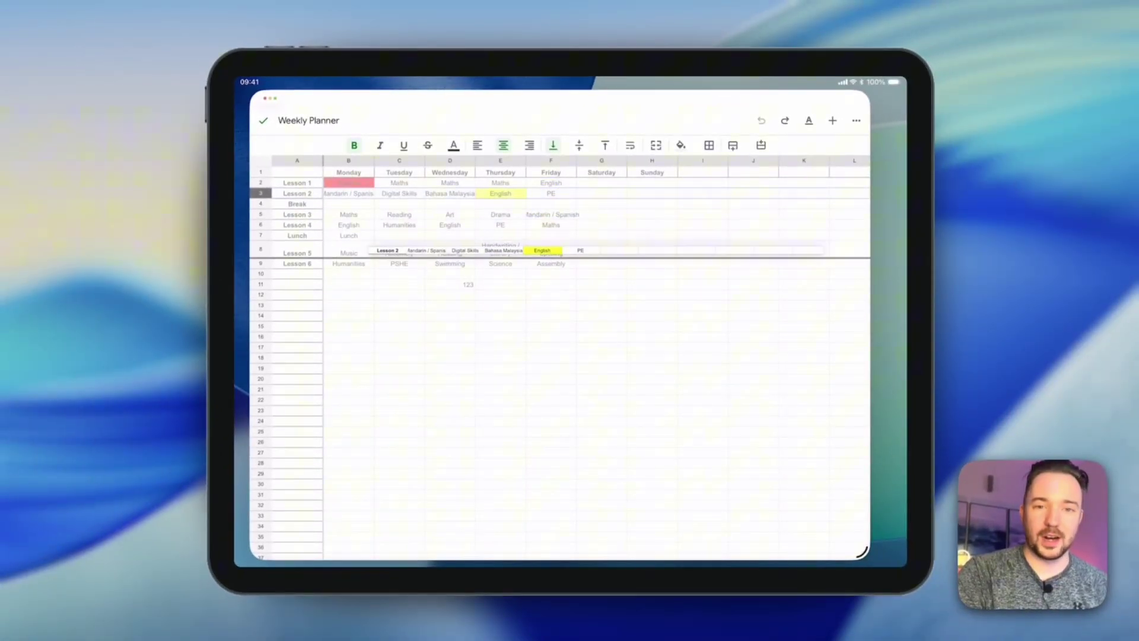